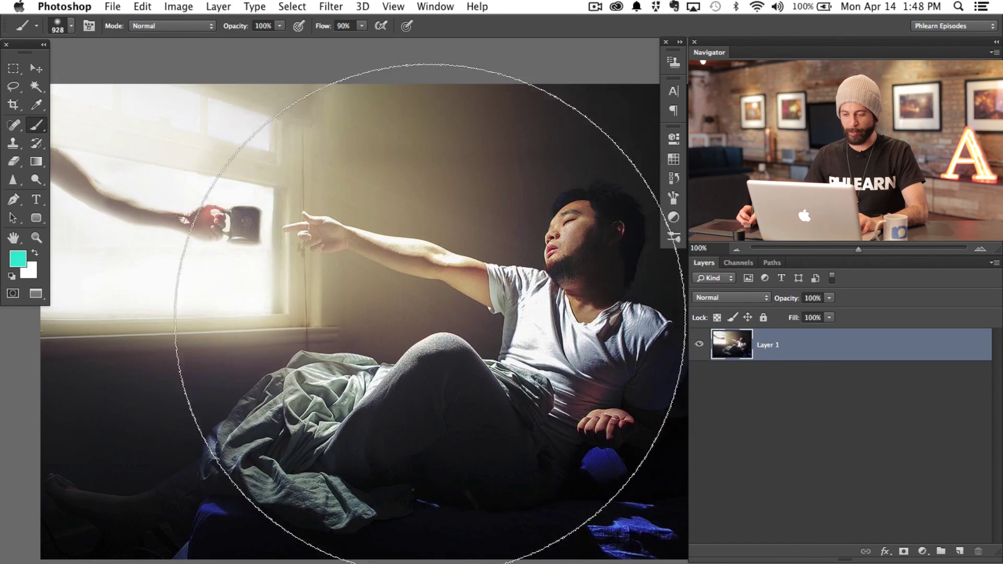
Step: Shrink the brush tip from 928 px to about 95 px over the bedroom photo
left_click_drag(422, 340, 112, 291)
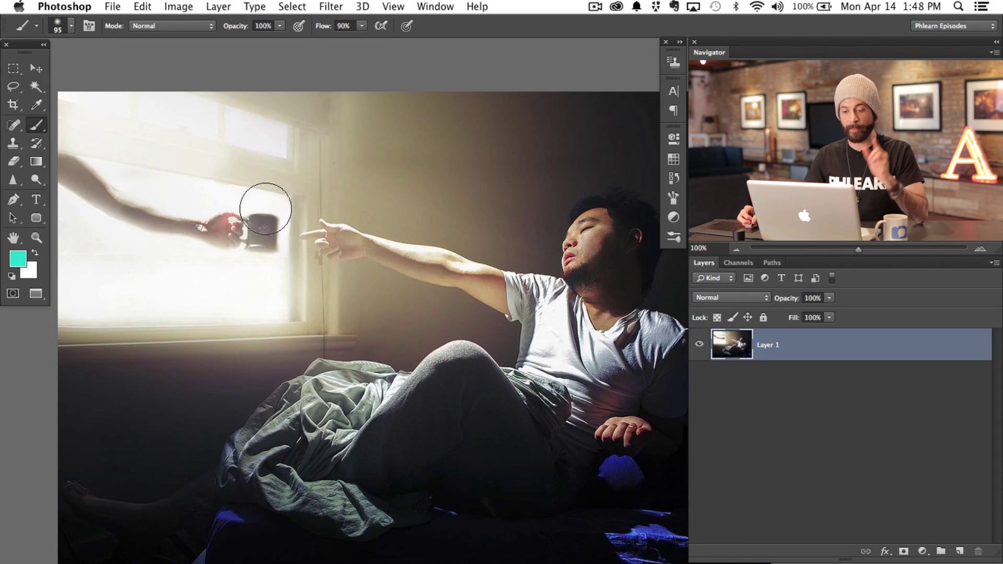
Step: Add a new empty layer and set up a 27 px white brush
key("super+alt+shift+n")
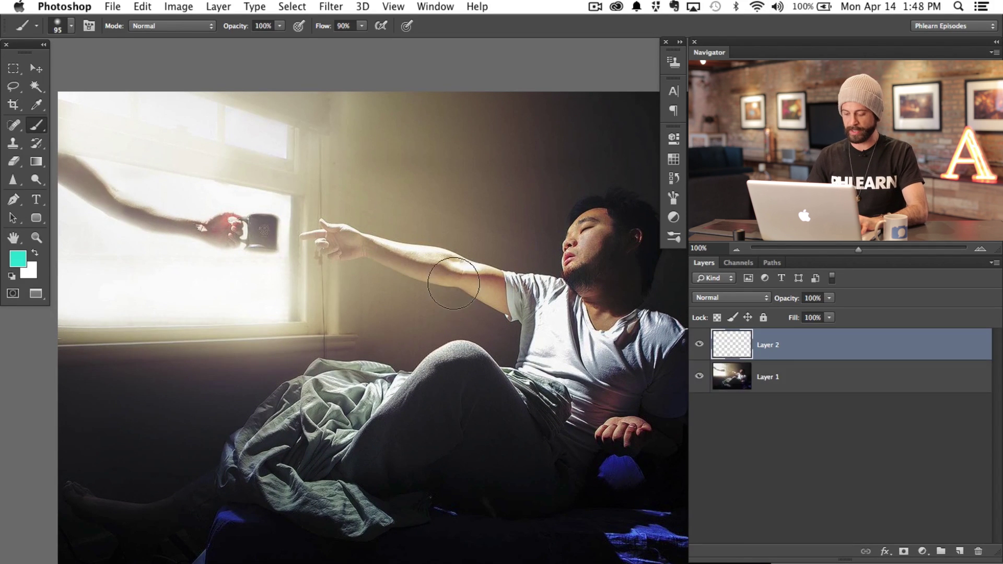
mouse_move(318, 245)
left_mouse_down()
mouse_move(331, 242)
mouse_move(303, 231)
left_mouse_up()
key("d")
key("x")
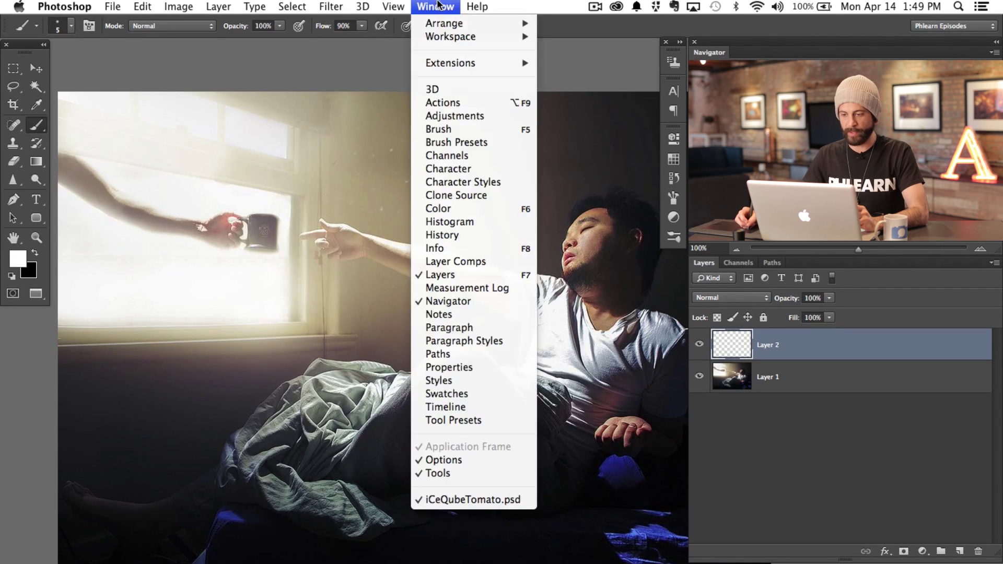
Step: Show the Brush settings panel, with the view zoomed to 200% on the man's arm
left_click(435, 6)
left_click(470, 129)
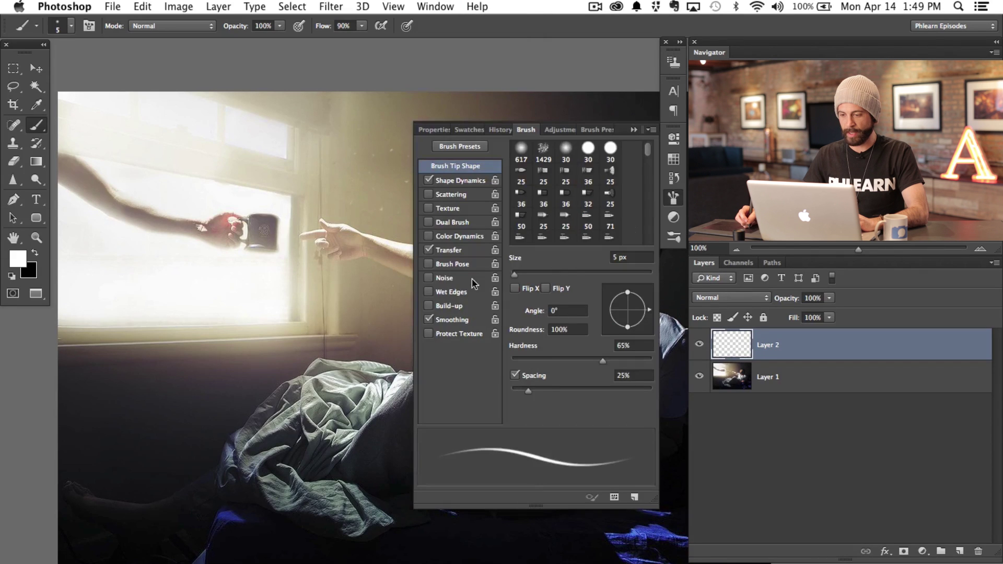
left_click_drag(368, 297, 309, 238)
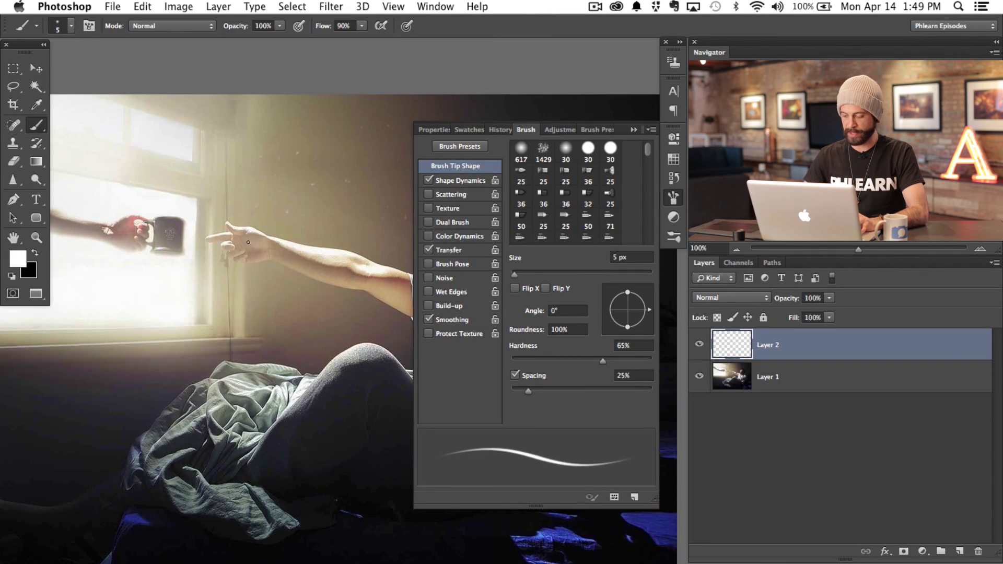
key("super+plus")
mouse_move(153, 296)
left_mouse_down()
mouse_move(230, 381)
mouse_move(318, 421)
mouse_move(357, 479)
left_mouse_up()
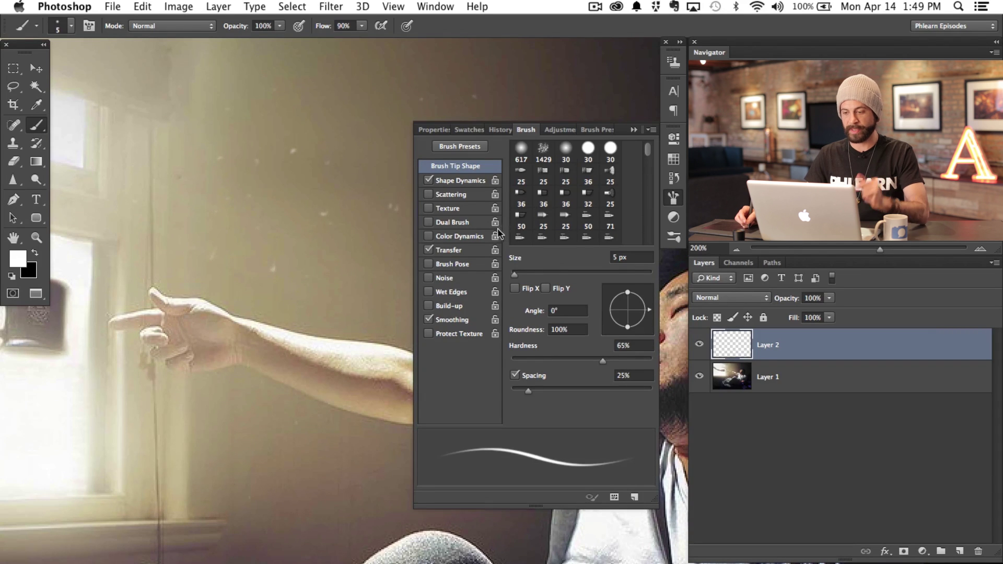
Step: Give the brush 100% Size Jitter and 1000% Scattering on both axes
left_click(460, 181)
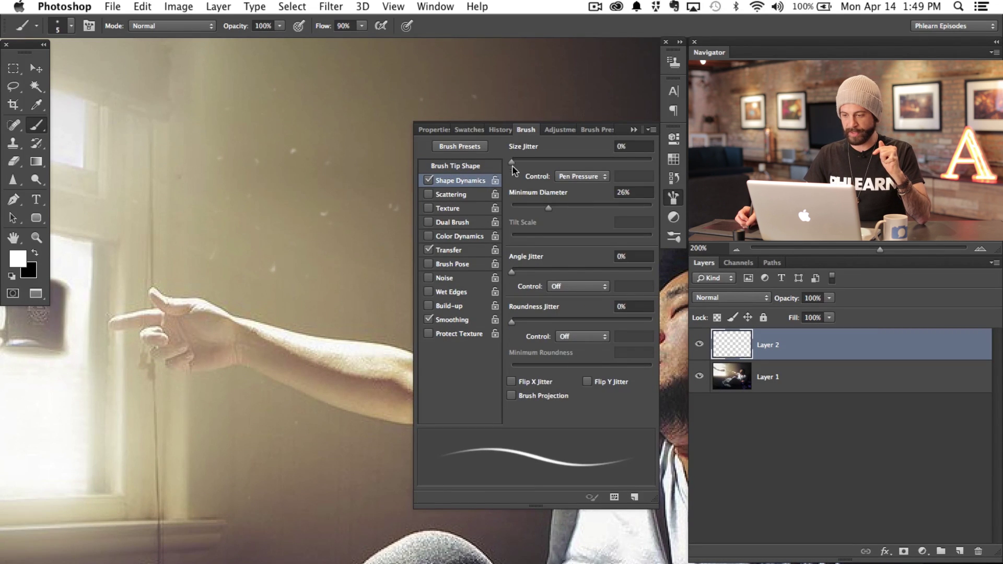
left_click_drag(587, 161, 660, 163)
left_click(471, 196)
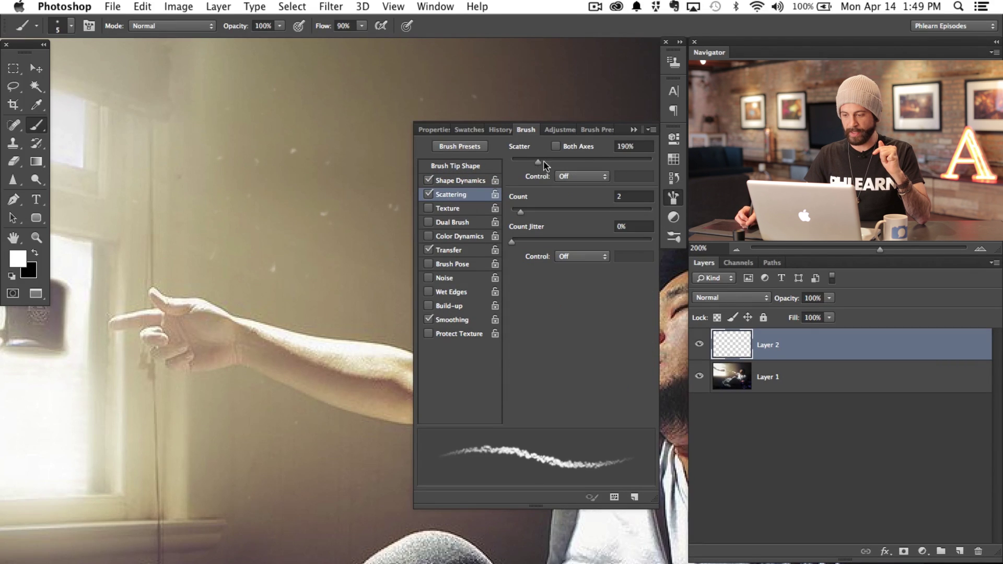
left_click_drag(538, 162, 652, 162)
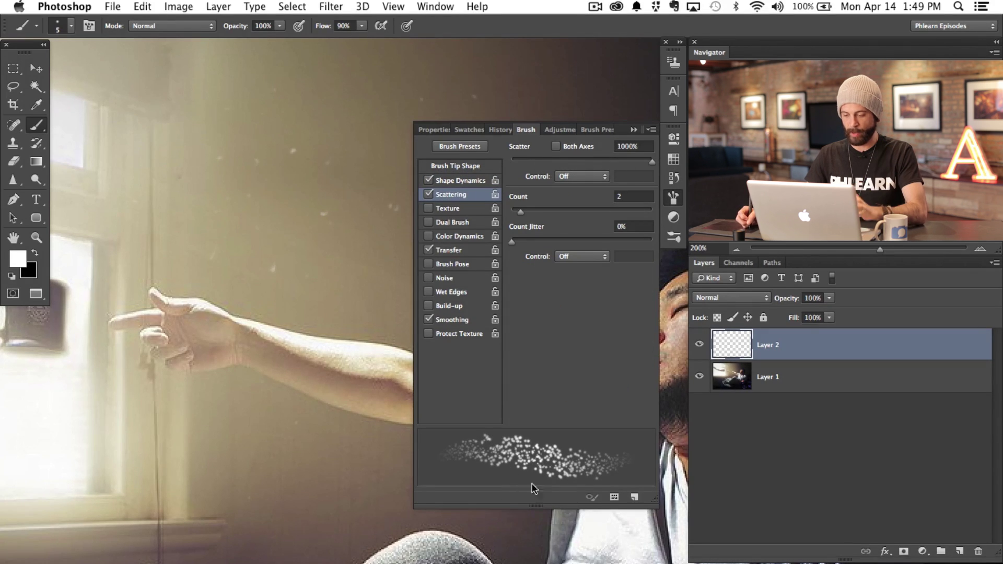
mouse_move(588, 160)
left_mouse_down()
mouse_move(505, 161)
mouse_move(663, 165)
left_mouse_up()
left_click(556, 146)
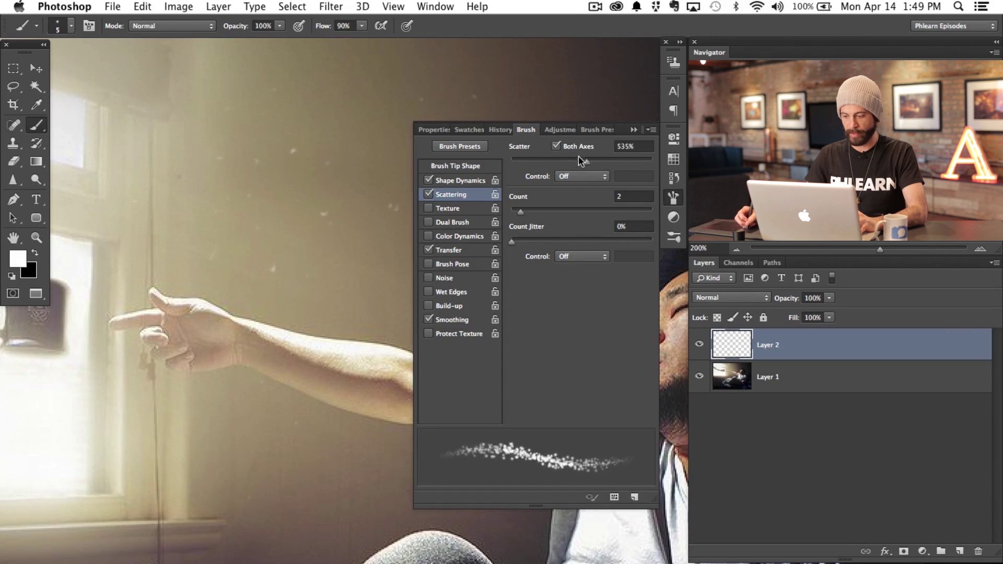
mouse_move(653, 162)
left_mouse_down()
mouse_move(542, 161)
mouse_move(654, 162)
left_mouse_up()
Step: Raise the brush tip Spacing to spread the dots wider, then tuck the panel away
key("super+0")
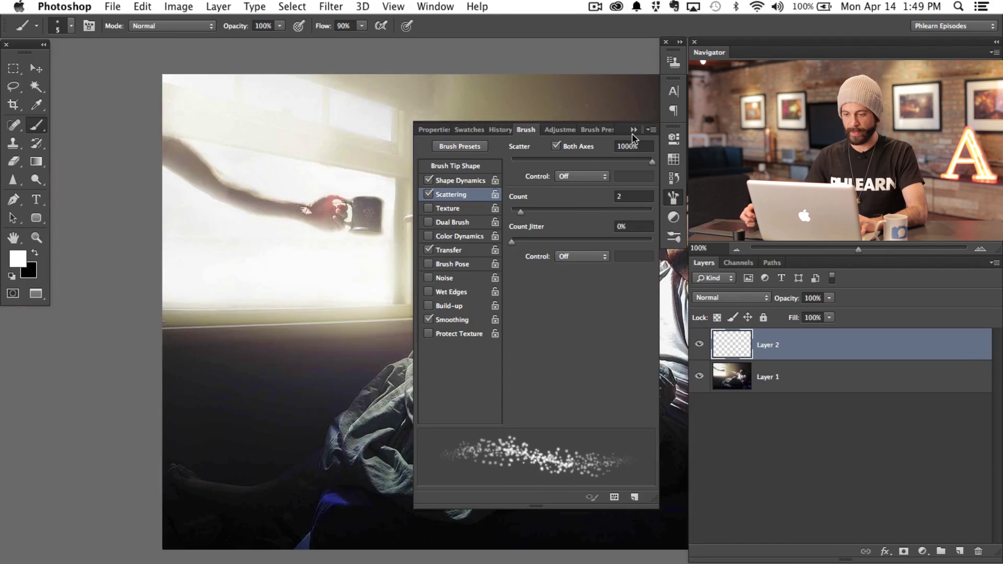
key("super+1")
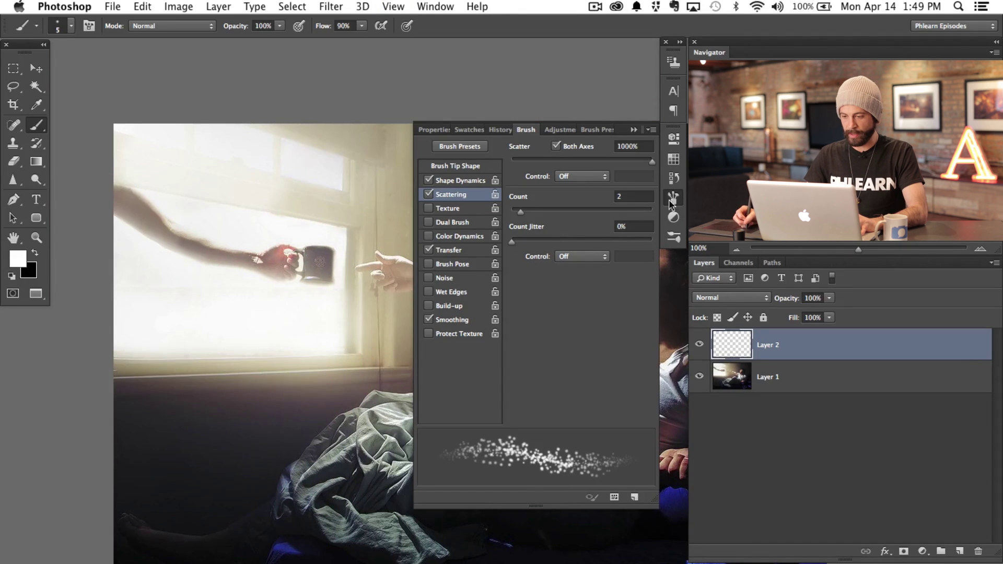
key("super+equal")
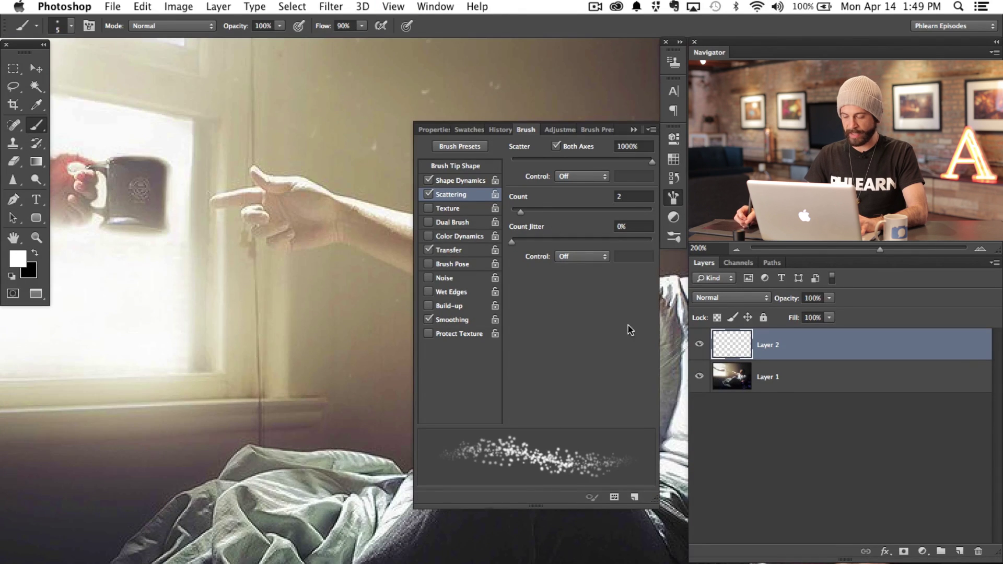
left_click(473, 166)
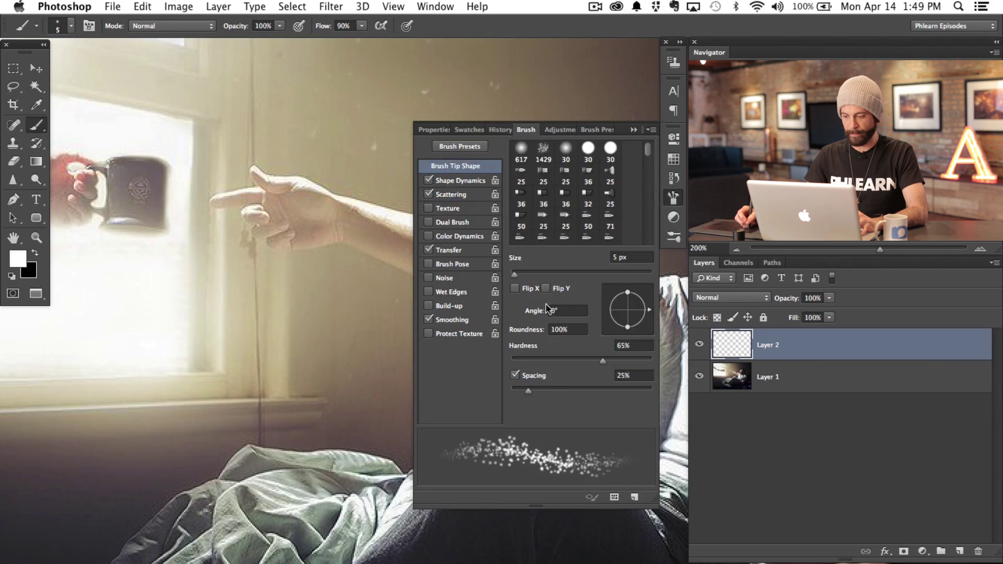
left_click_drag(543, 393, 628, 392)
left_click(673, 197)
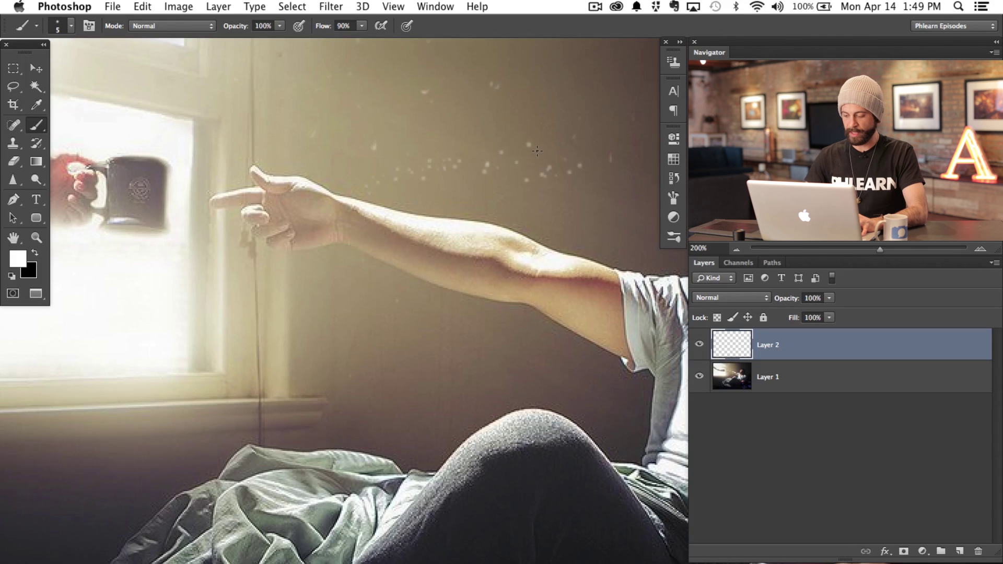
scroll(445, 197, "right", 2)
Step: Paint white dust strokes on Layer 2 along the sunbeam and across the blanket
key("super+minus")
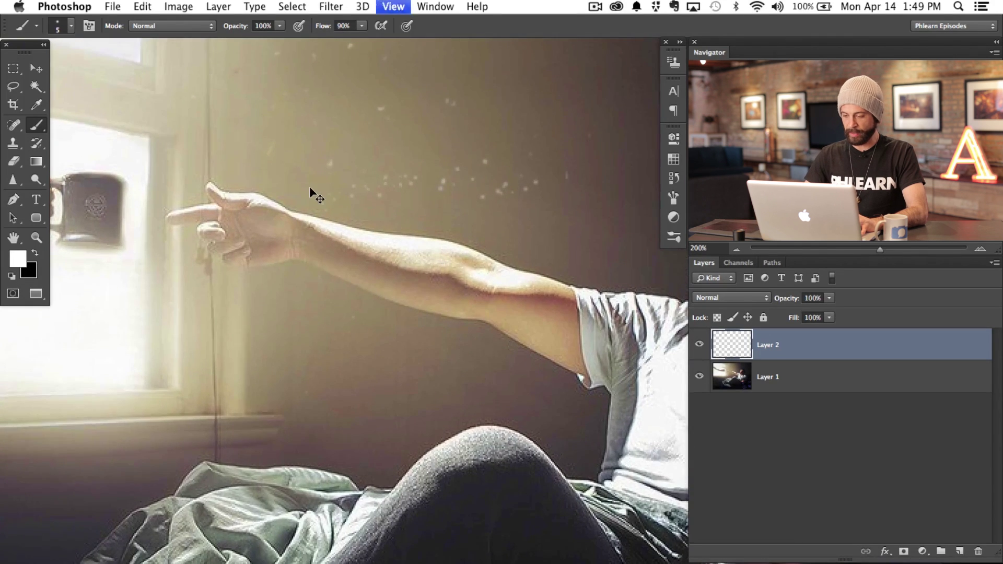
scroll(394, 249, "right", 3)
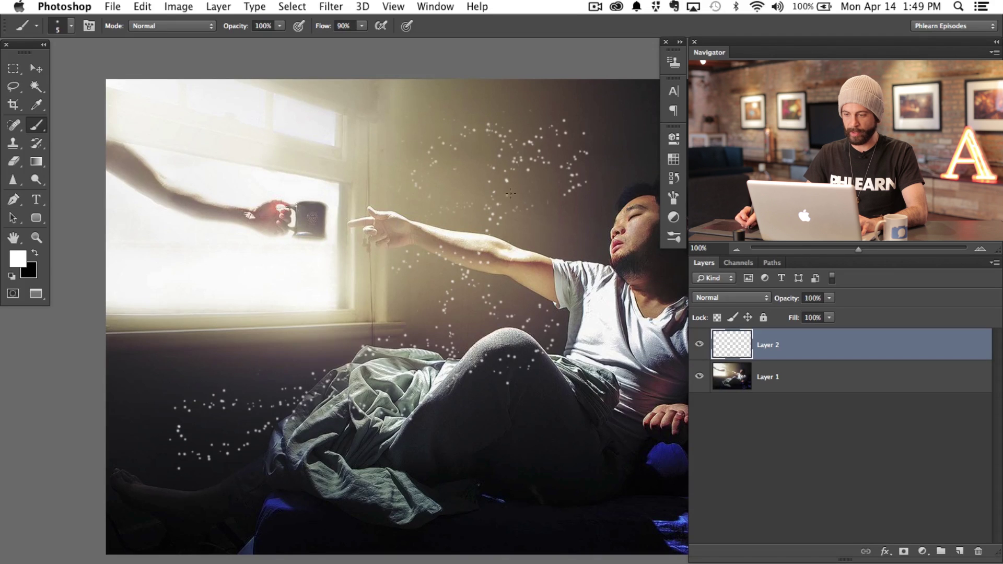
scroll(560, 266, "right", 5)
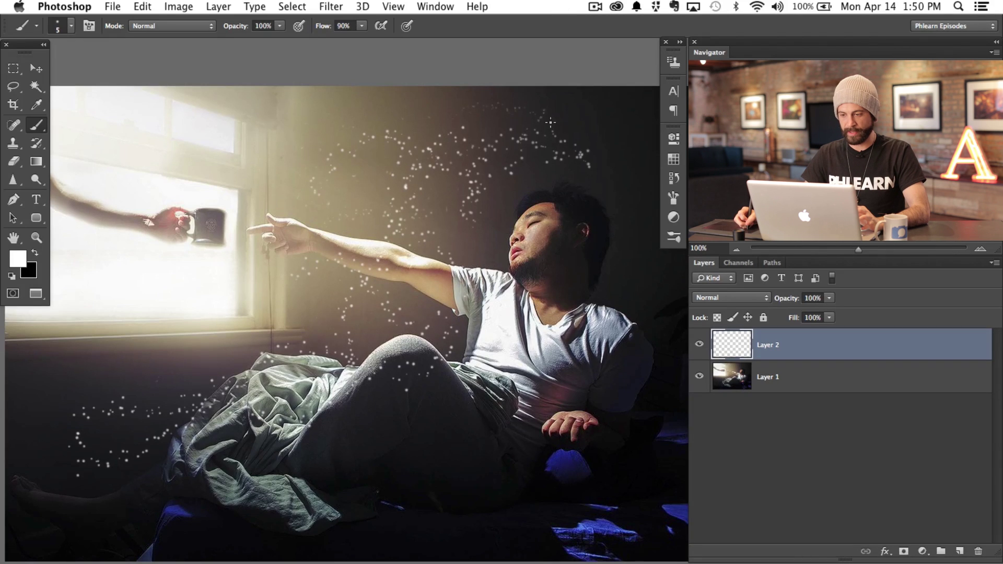
left_click_drag(312, 131, 286, 98)
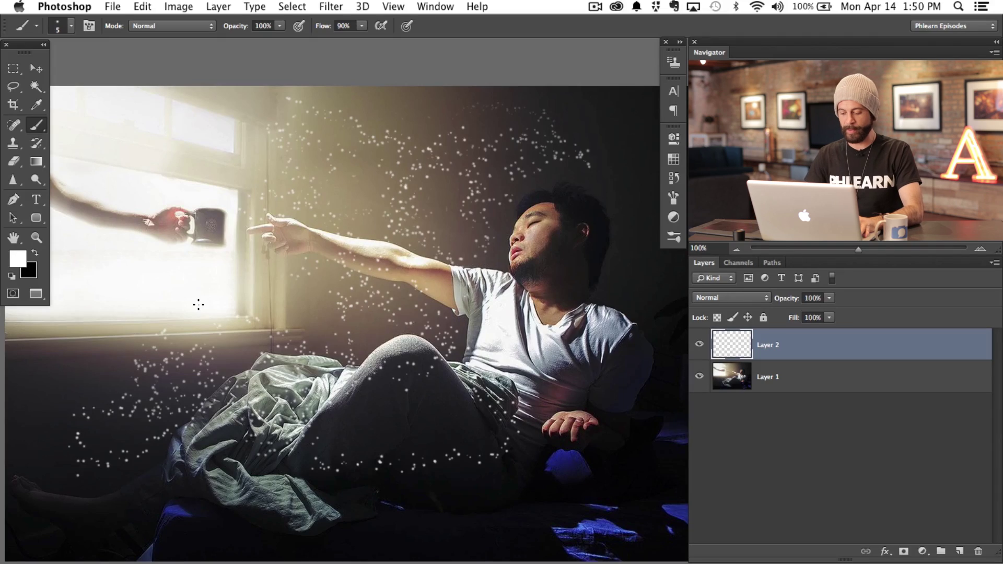
key("super+n")
Step: Create a new 500 × 500 px blank document
key("Tab")
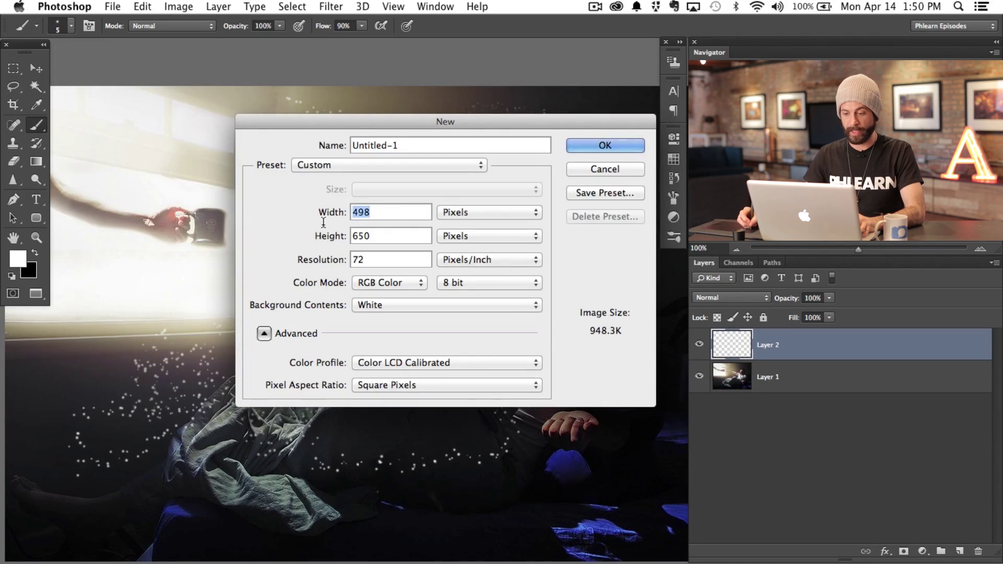
type("500")
key("Tab")
type("500")
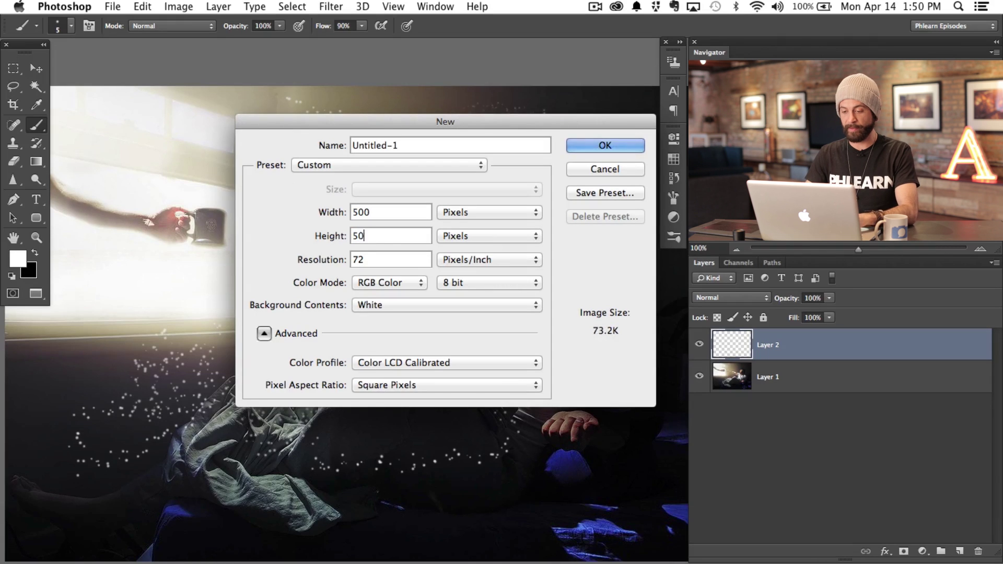
left_click(605, 145)
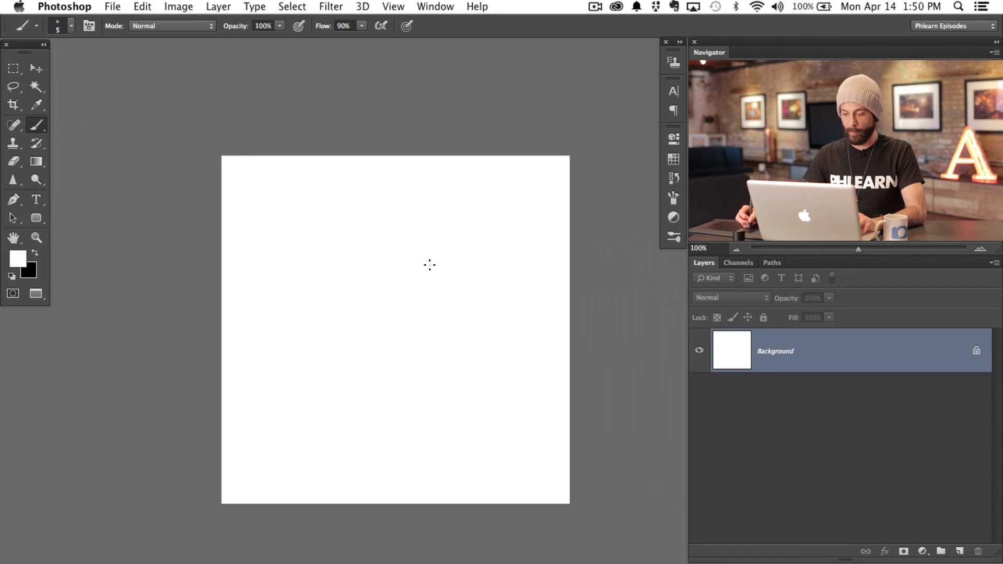
Step: Set up a soft round brush of about 249 px on the blank canvas
key("super+equal")
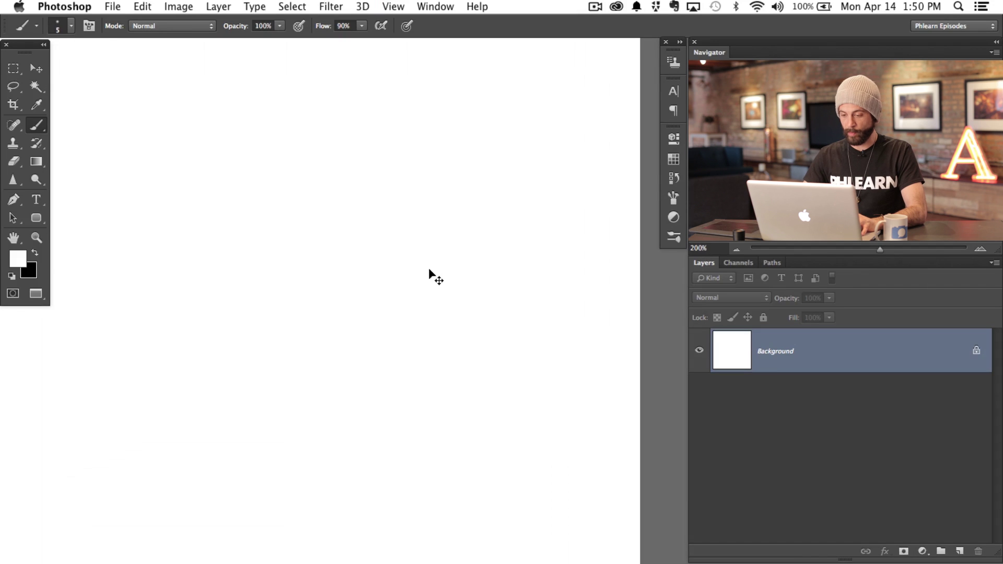
key("super+minus")
left_click_drag(489, 390, 270, 389)
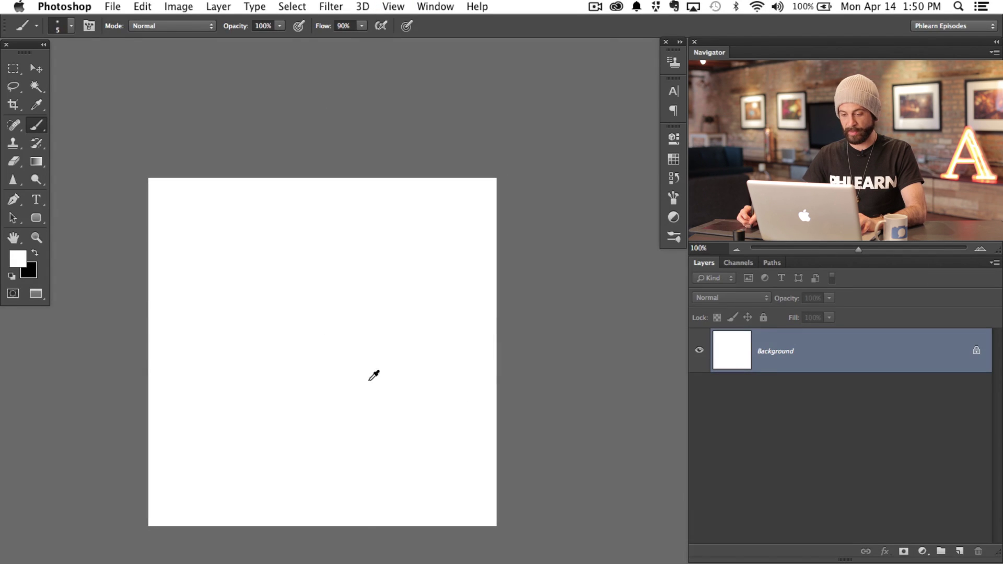
left_click_drag(369, 381, 376, 389)
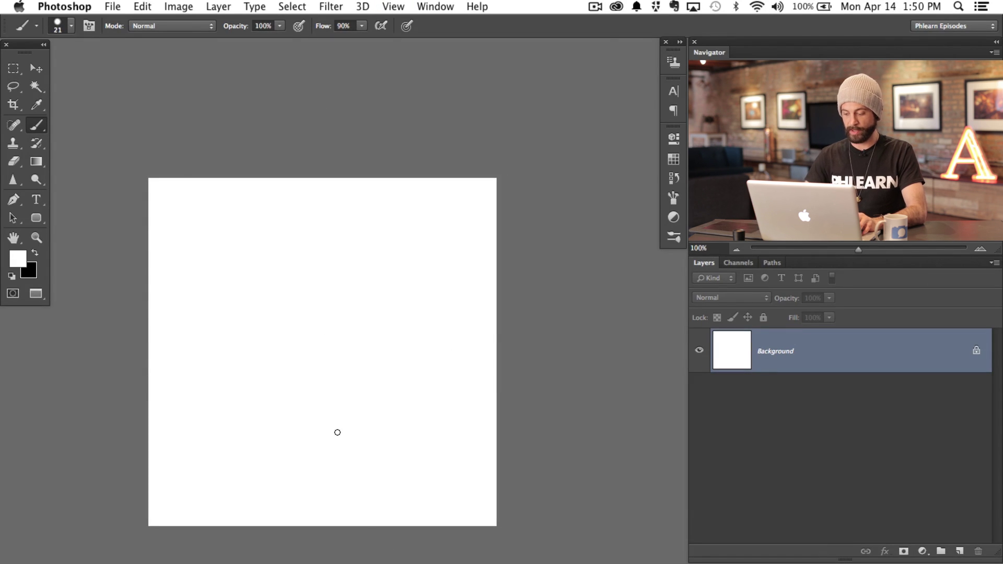
left_click_drag(468, 506, 468, 508)
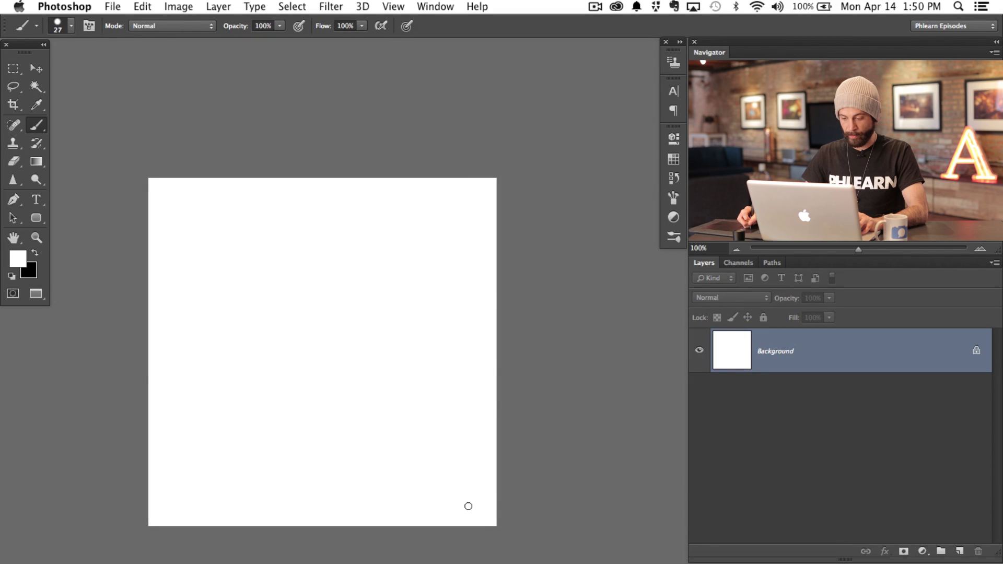
right_click(468, 498)
left_click(488, 416)
key("Return")
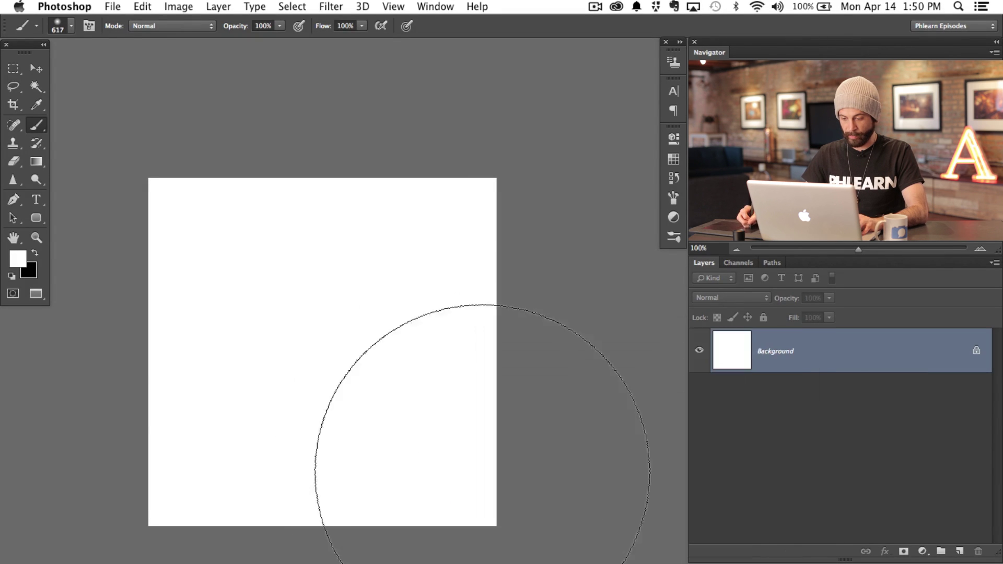
right_click(501, 443)
left_click(393, 444)
mouse_move(397, 441)
left_mouse_down()
mouse_move(411, 437)
mouse_move(374, 479)
mouse_move(380, 494)
mouse_move(324, 447)
mouse_move(314, 452)
left_mouse_up()
Step: Paint a soft black dot near the lower right, then make the brush much smaller
key("x")
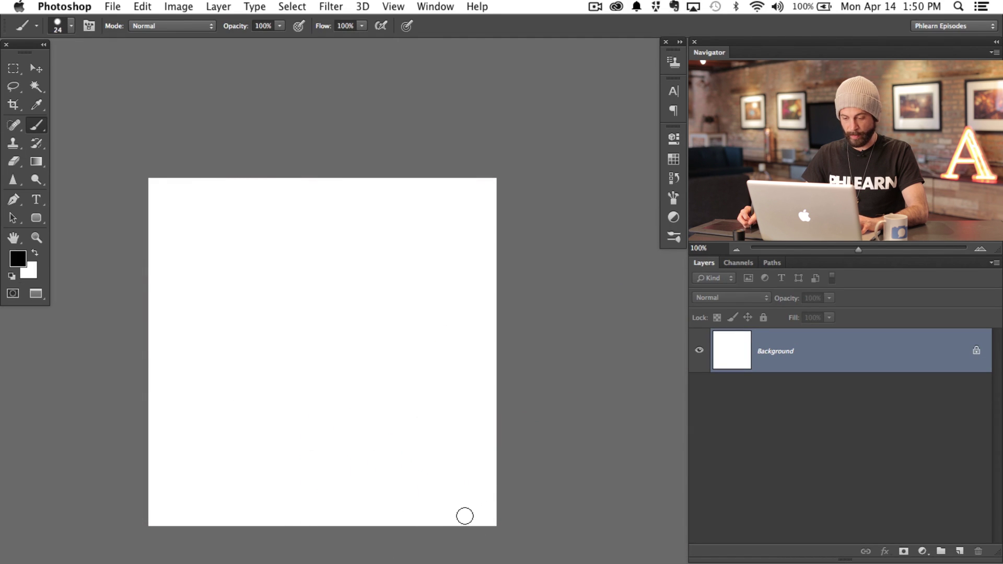
left_click(474, 508)
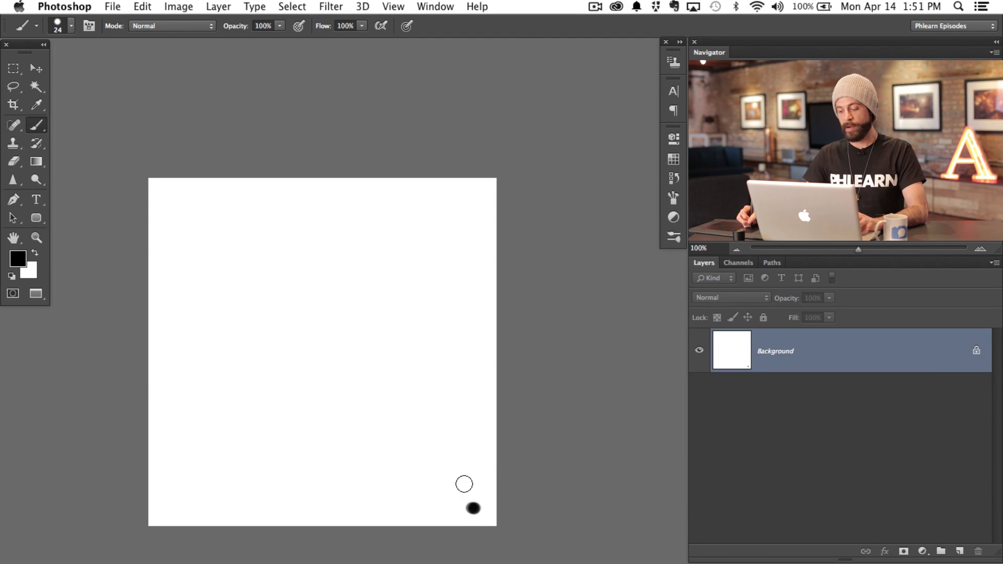
key("bracketleft")
key("bracketleft")
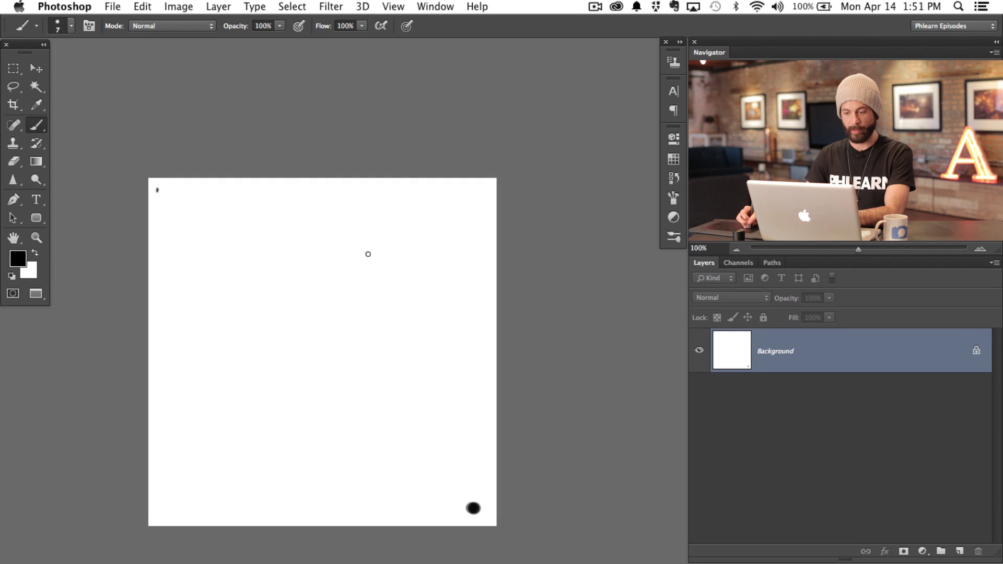
left_click_drag(360, 442, 425, 415)
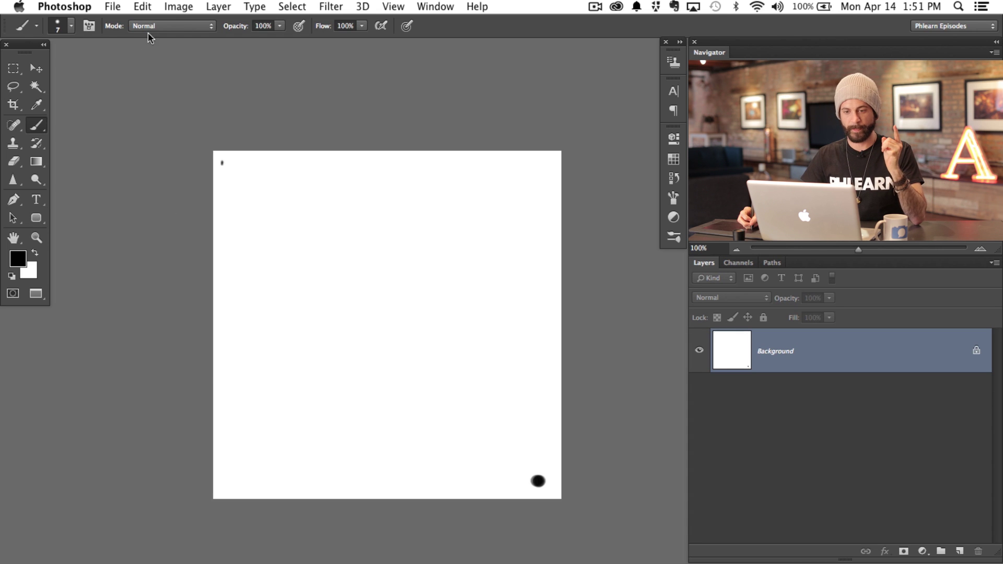
Step: Define the canvas dots as a new brush preset named 'dust'
left_click(142, 7)
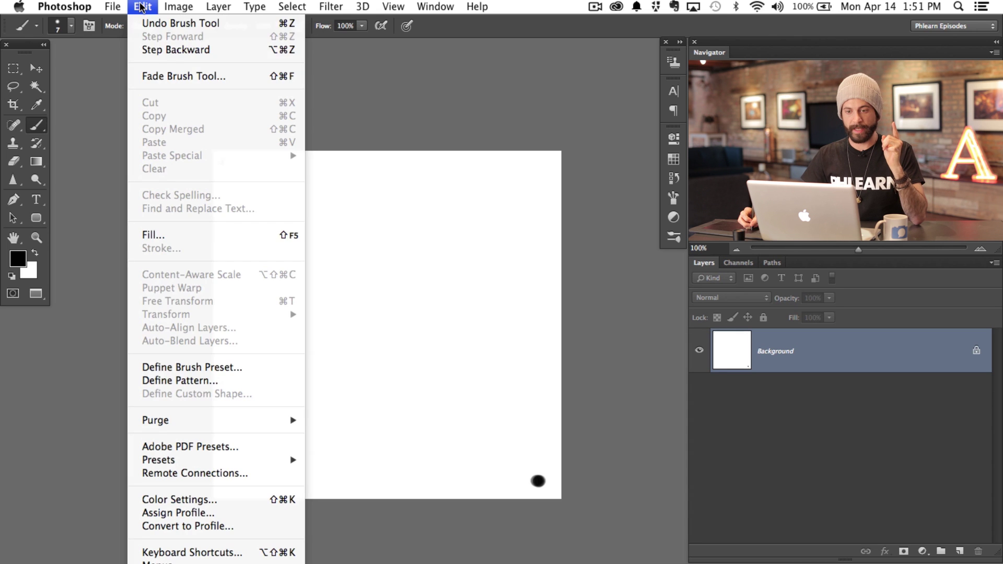
left_click(227, 368)
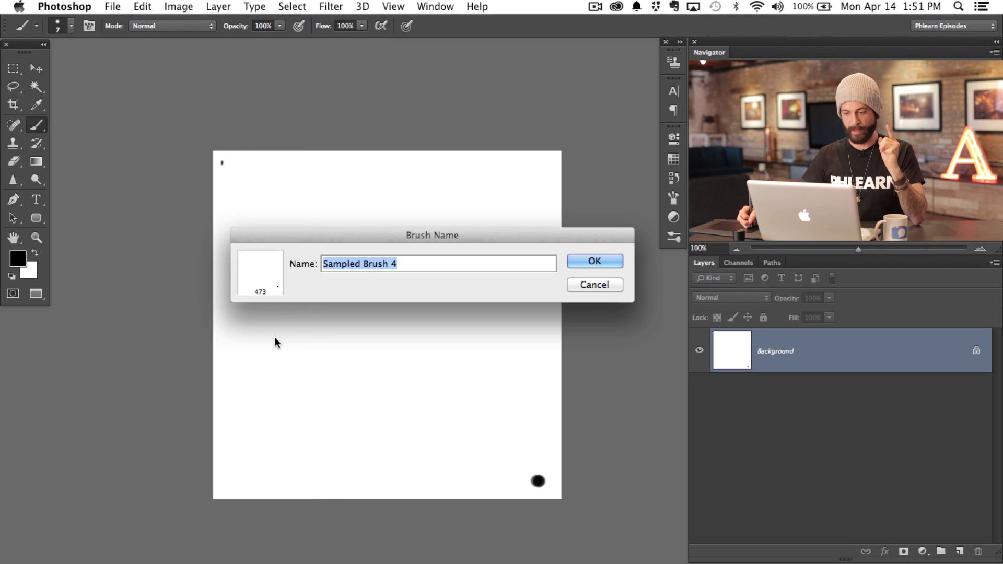
type("dust")
key("Return")
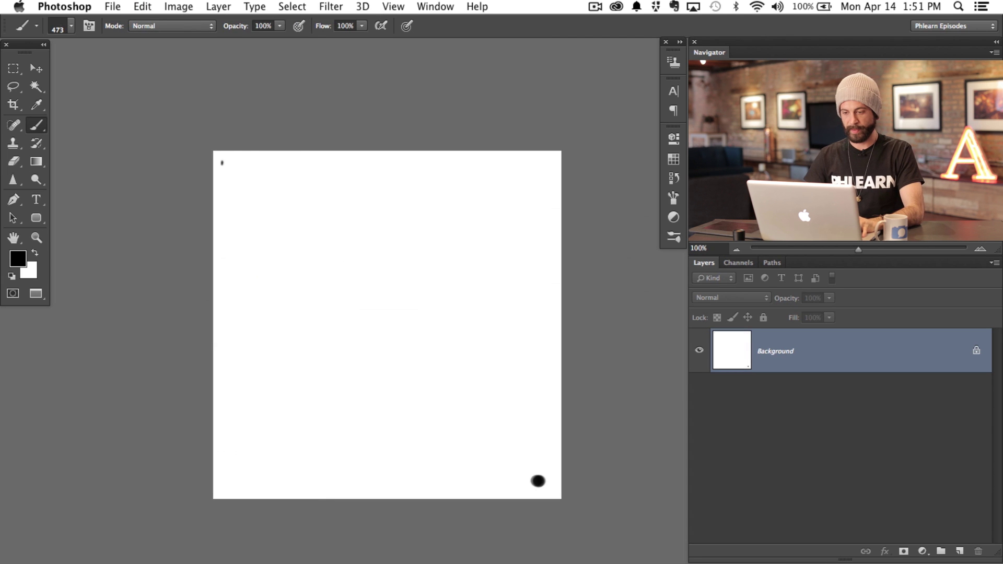
Step: Return to the bedroom photo and delete the old sparkles from Layer 2
key("ctrl+Tab")
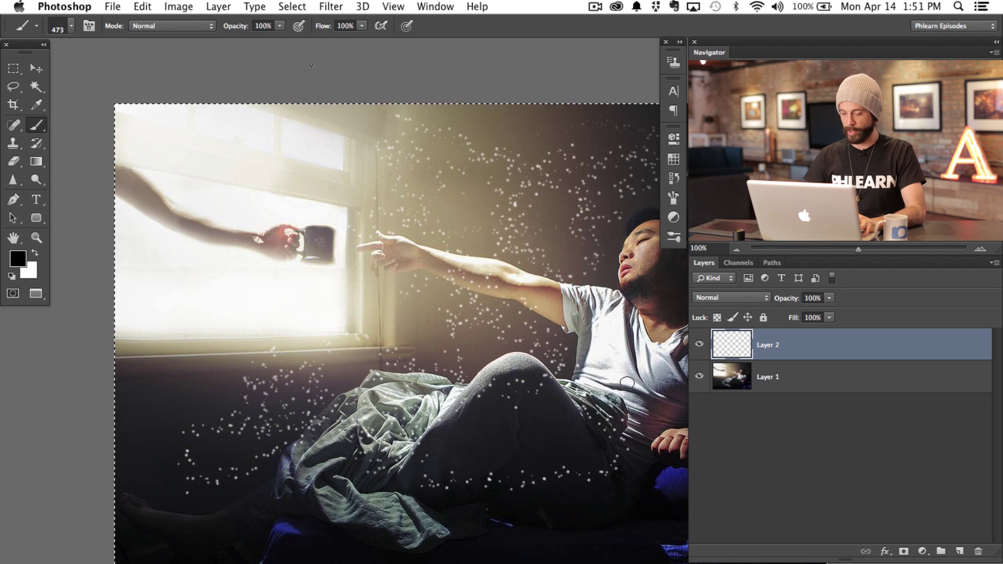
key("ctrl+a")
key("Delete")
mouse_move(436, 380)
left_mouse_down()
mouse_move(414, 397)
mouse_move(358, 386)
left_mouse_up()
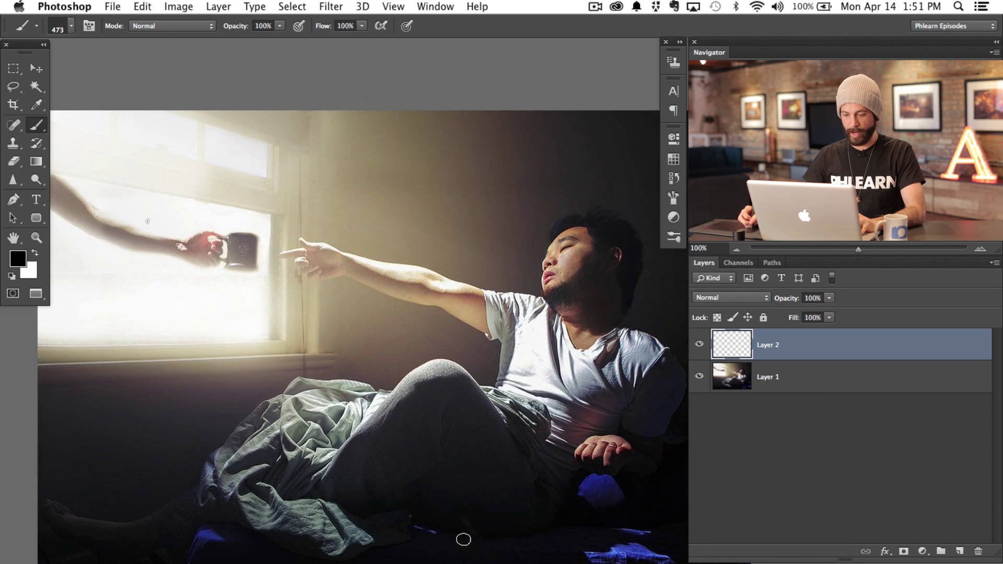
Step: Try several white dotted test strokes with the dust brush near the arm
left_click_drag(410, 524, 560, 501)
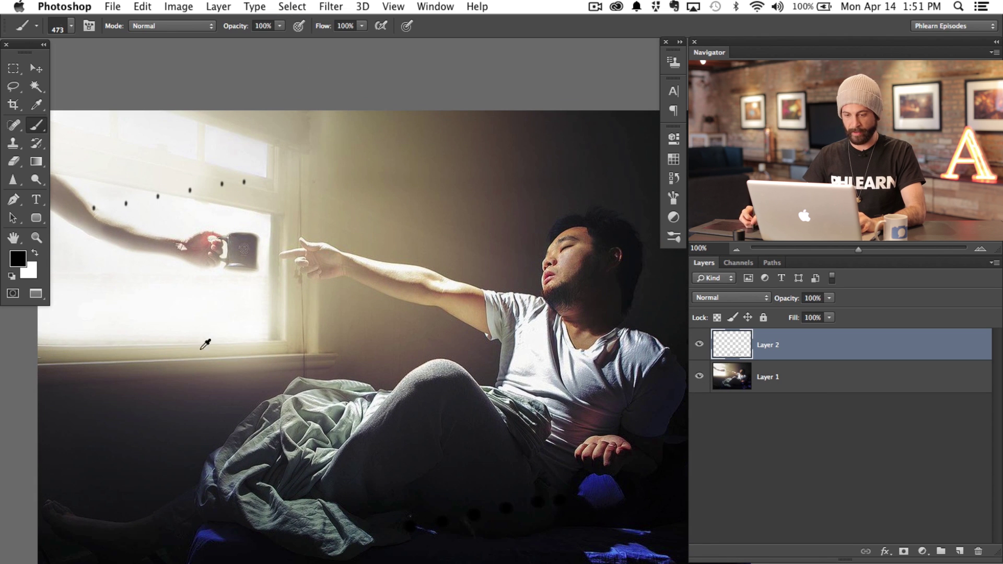
key("x")
mouse_move(286, 538)
left_mouse_down()
mouse_move(366, 498)
mouse_move(600, 445)
mouse_move(645, 495)
mouse_move(565, 495)
mouse_move(569, 526)
mouse_move(607, 523)
mouse_move(629, 508)
left_mouse_up()
key("super+z")
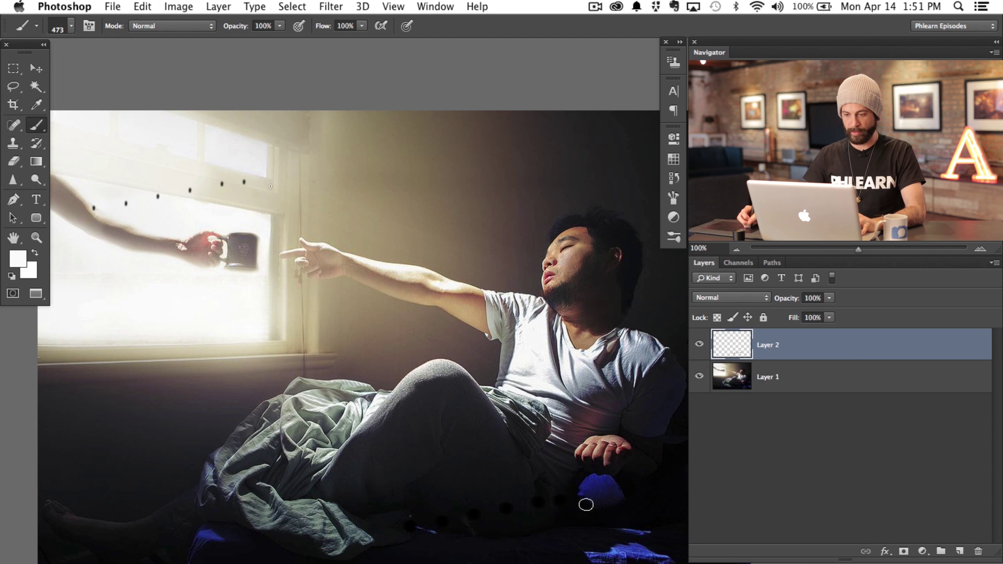
left_click_drag(425, 524, 621, 487)
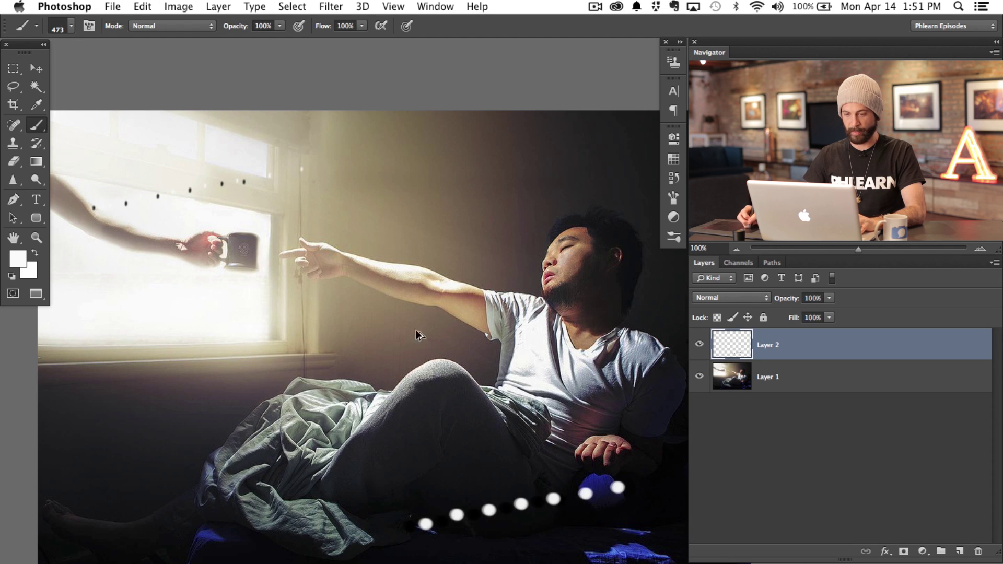
key("super+z")
left_click_drag(411, 547, 610, 493)
key("super+z")
Step: Shrink the dust brush from 473 px down to 70 px
left_click_drag(467, 313, 280, 307)
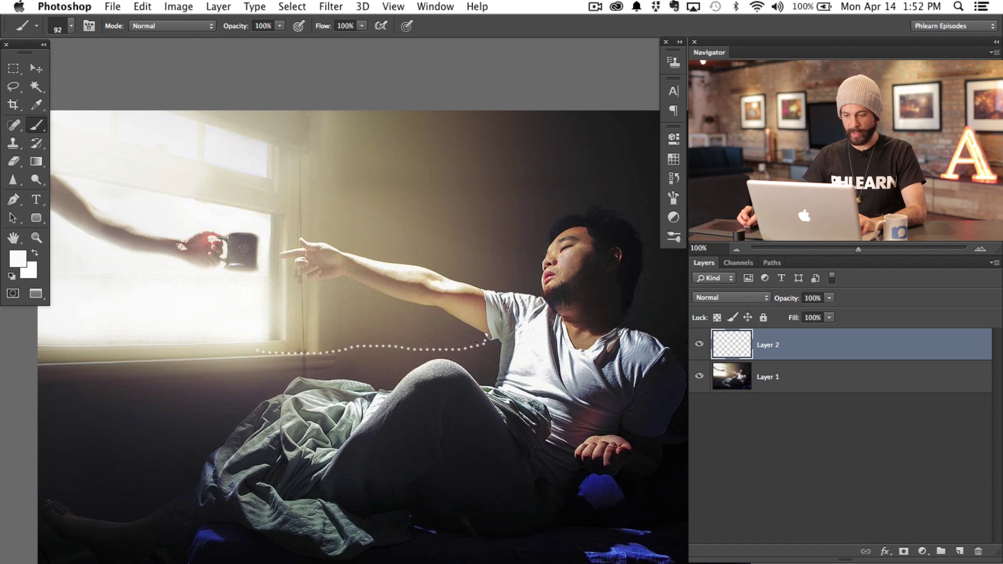
left_click_drag(348, 334, 340, 334)
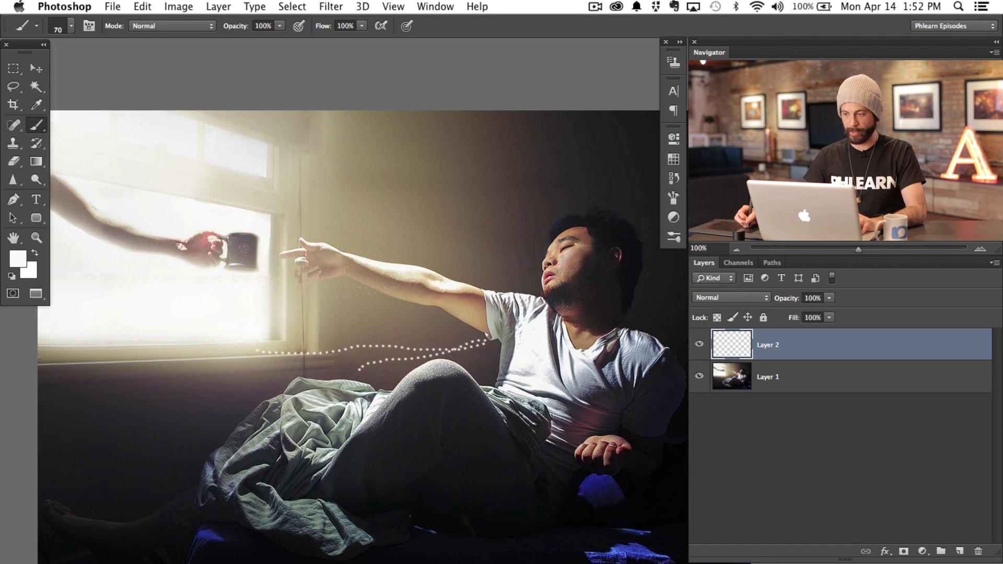
scroll(340, 335, "right", 2)
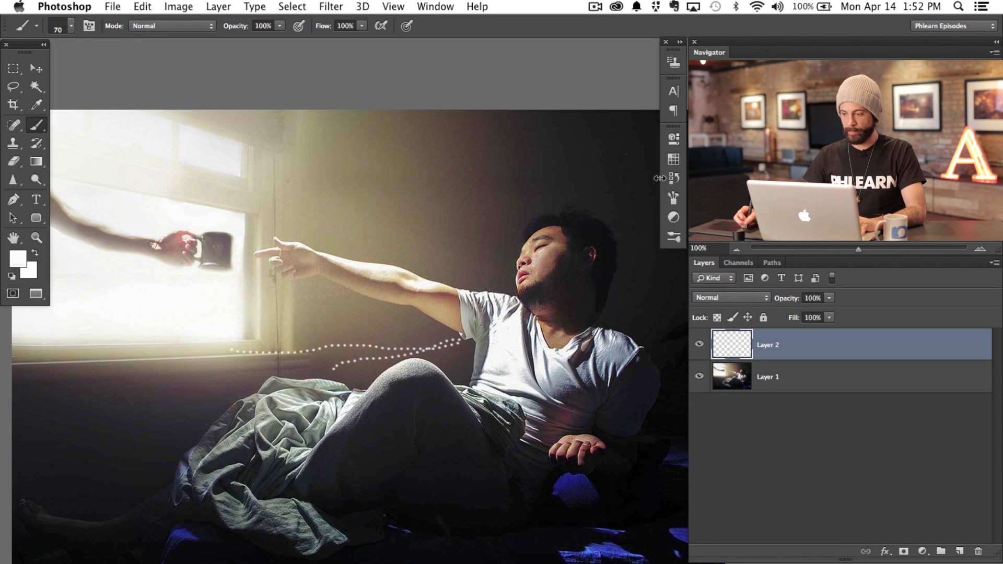
Step: Give the dust brush 100% Size and Angle Jitter, 0% Minimum Diameter, and Scattering
left_click(674, 197)
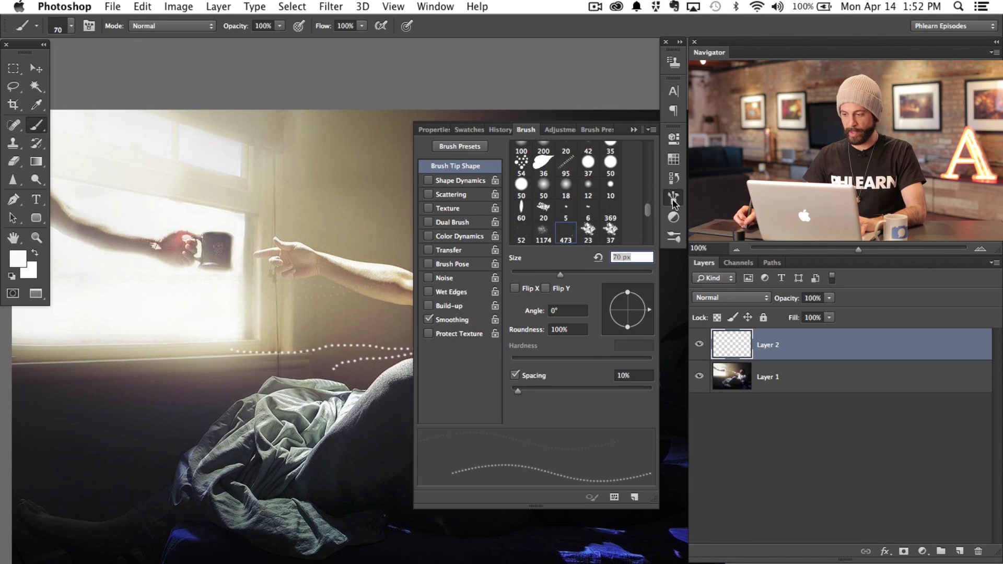
left_click(428, 180)
left_click(460, 180)
left_click_drag(525, 162, 662, 163)
left_click_drag(549, 207, 507, 207)
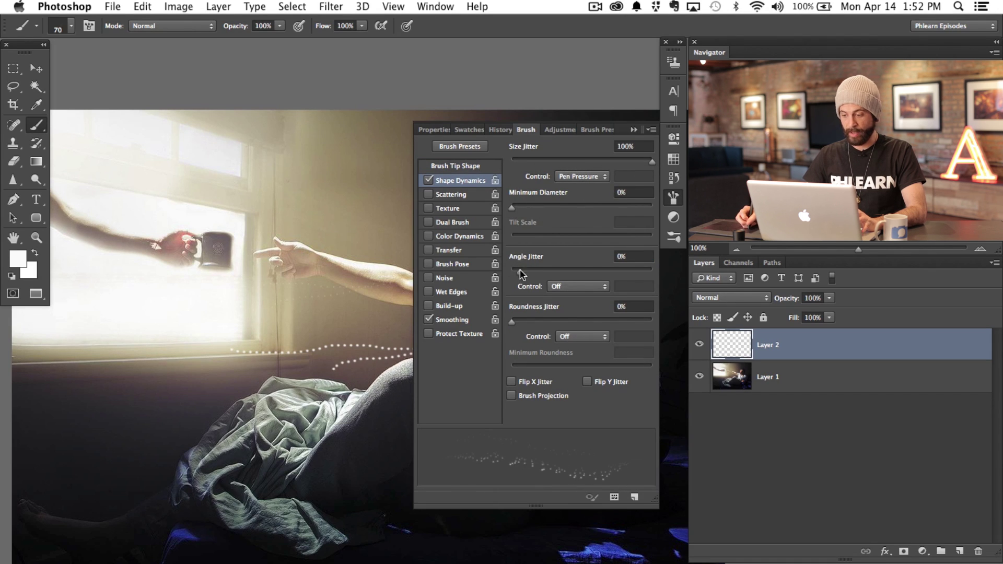
left_click_drag(620, 277, 671, 279)
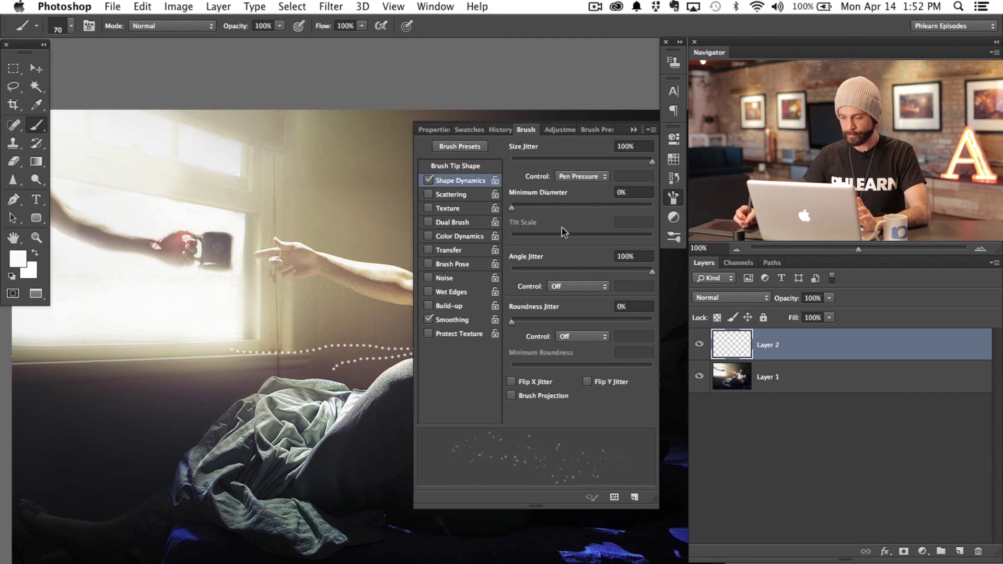
left_click(462, 197)
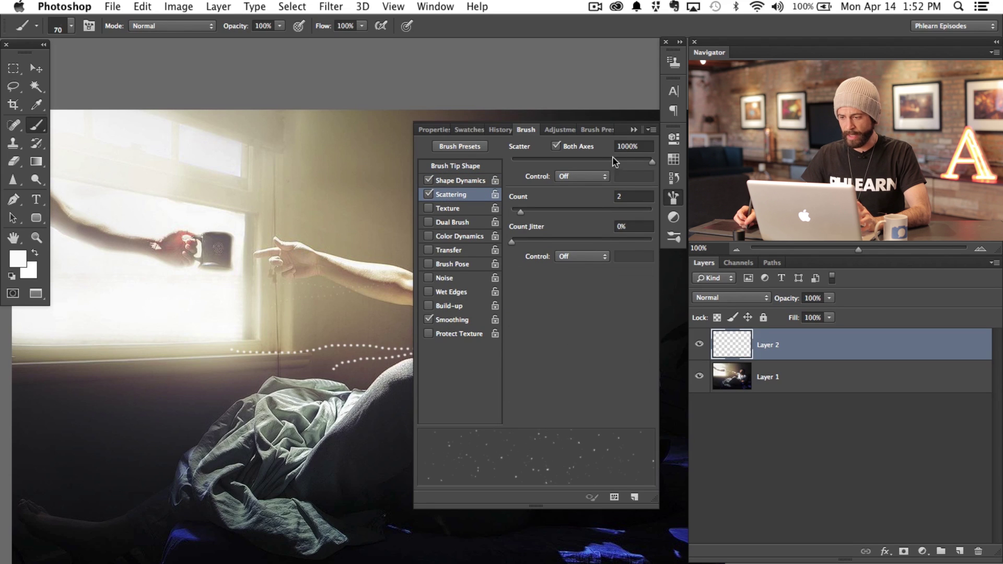
left_click(674, 197)
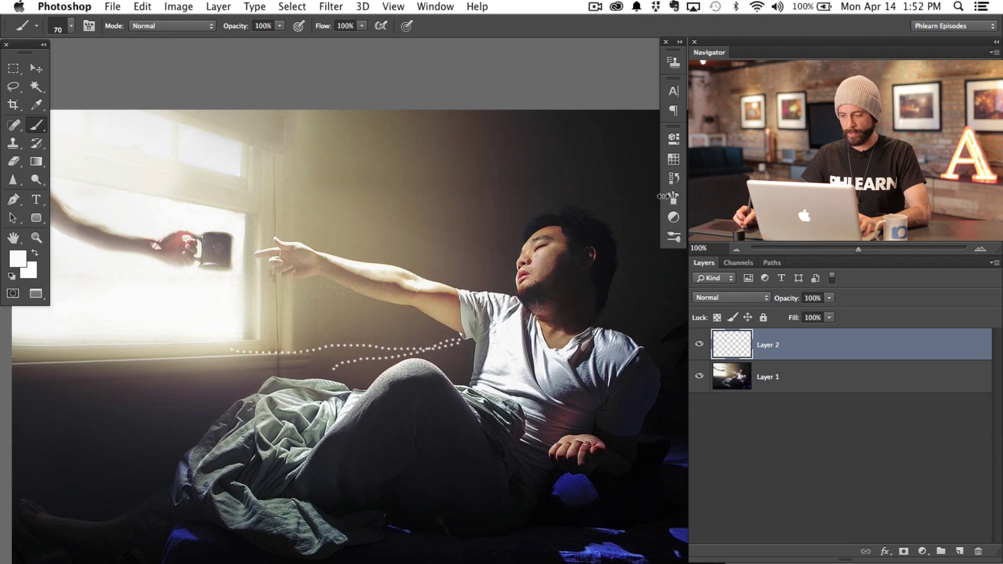
Step: Clear the test strokes from Layer 2 and deselect
key("super+a")
key("Delete")
key("super+d")
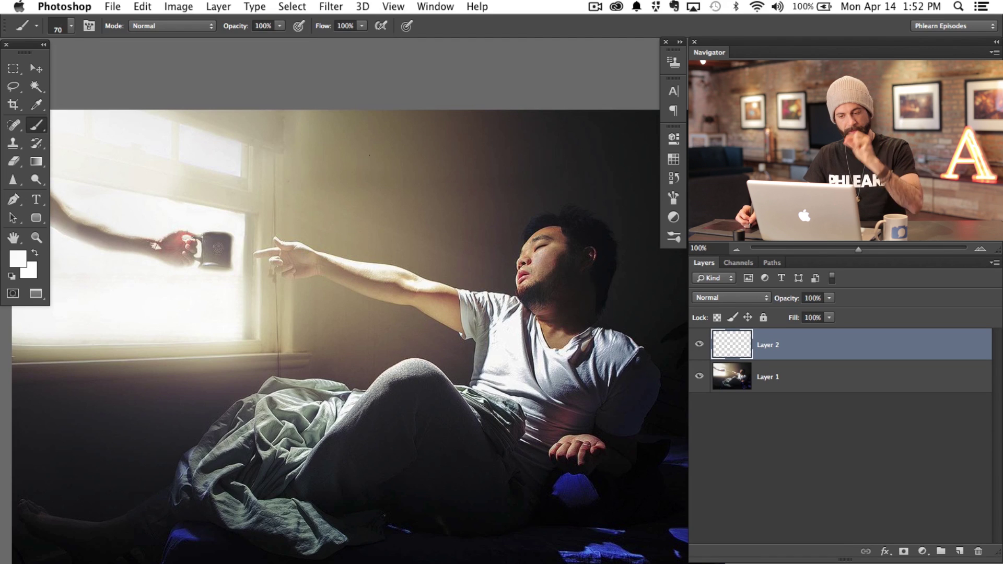
Step: Enlarge the dust brush to 117 and paint white specks across the sunbeam, blanket and room
scroll(414, 301, "left", 3)
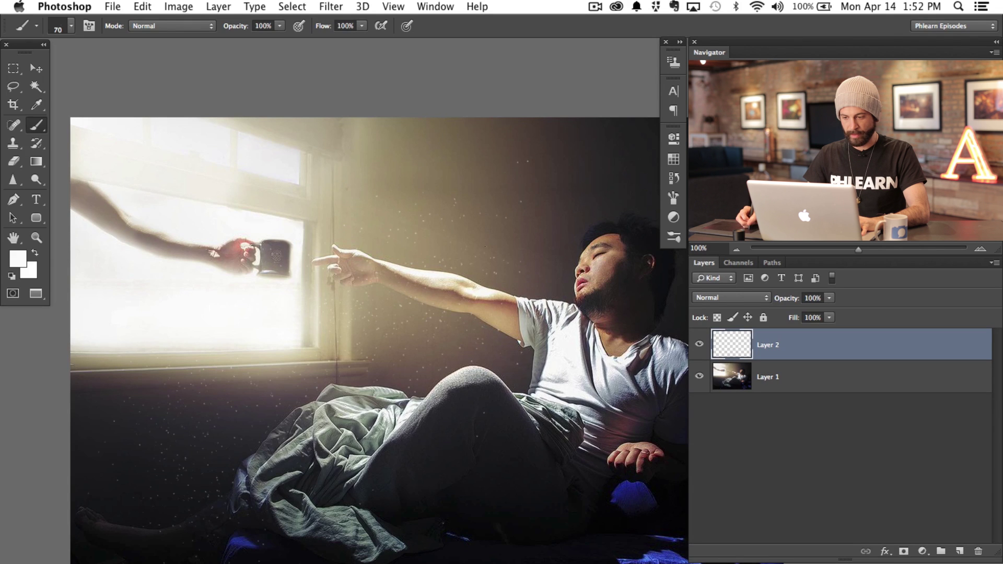
left_click_drag(455, 339, 346, 297)
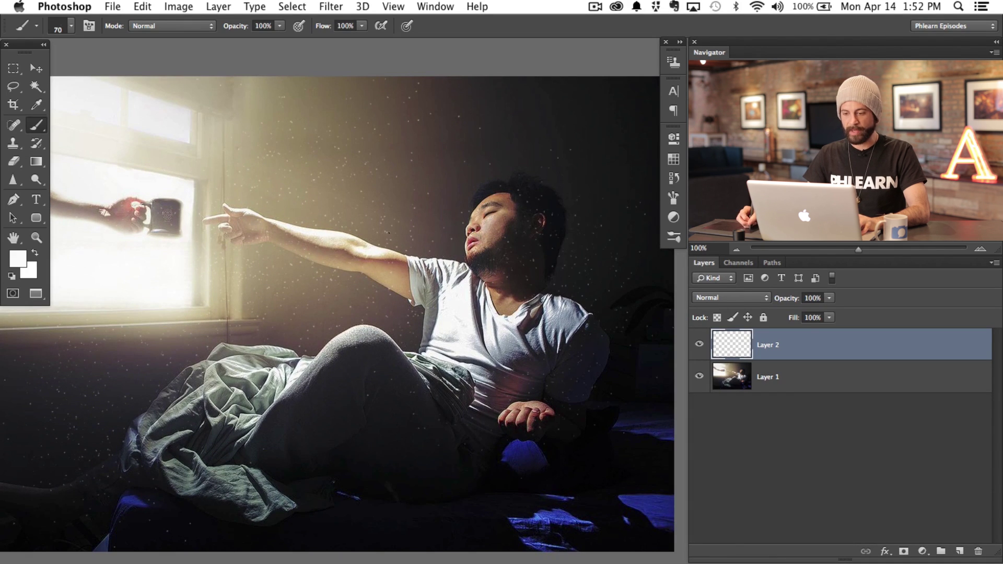
left_click_drag(389, 233, 414, 233)
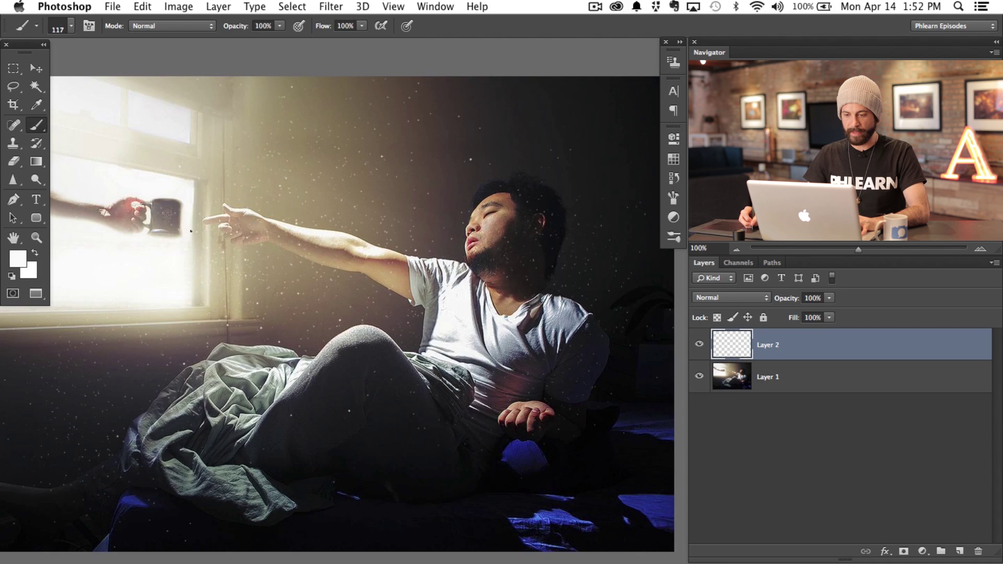
scroll(223, 251, "left", 5)
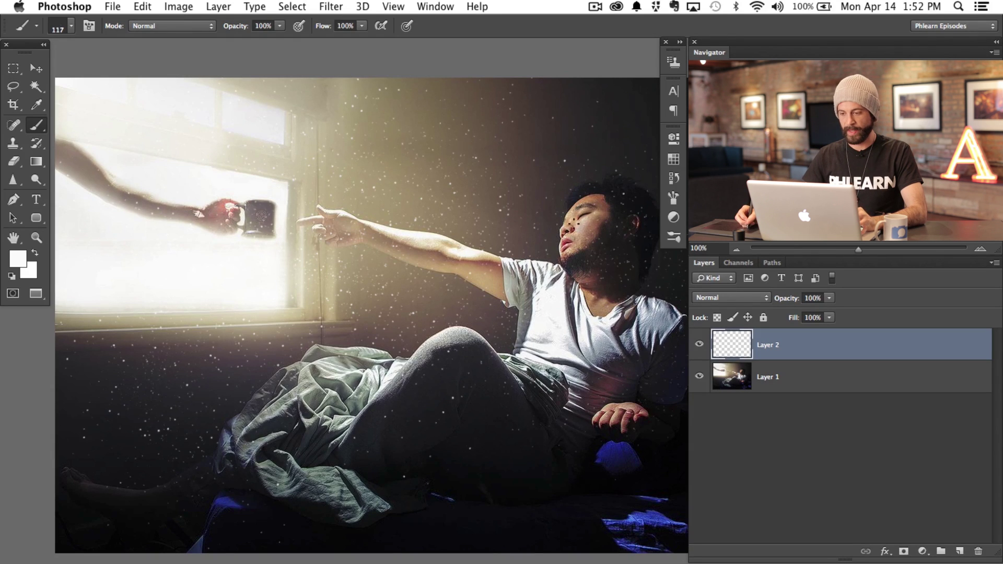
scroll(388, 292, "right", 3)
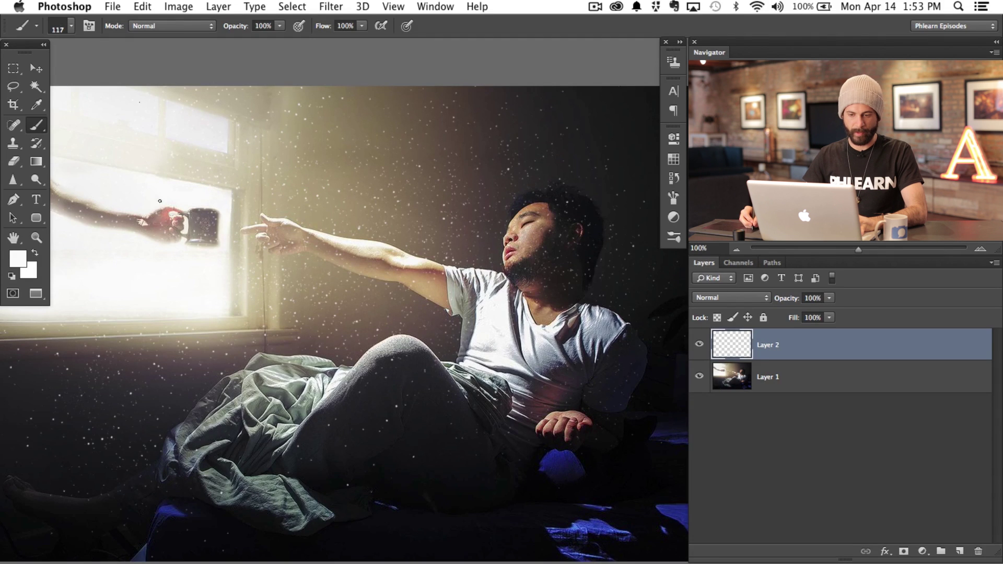
scroll(160, 201, "left", 5)
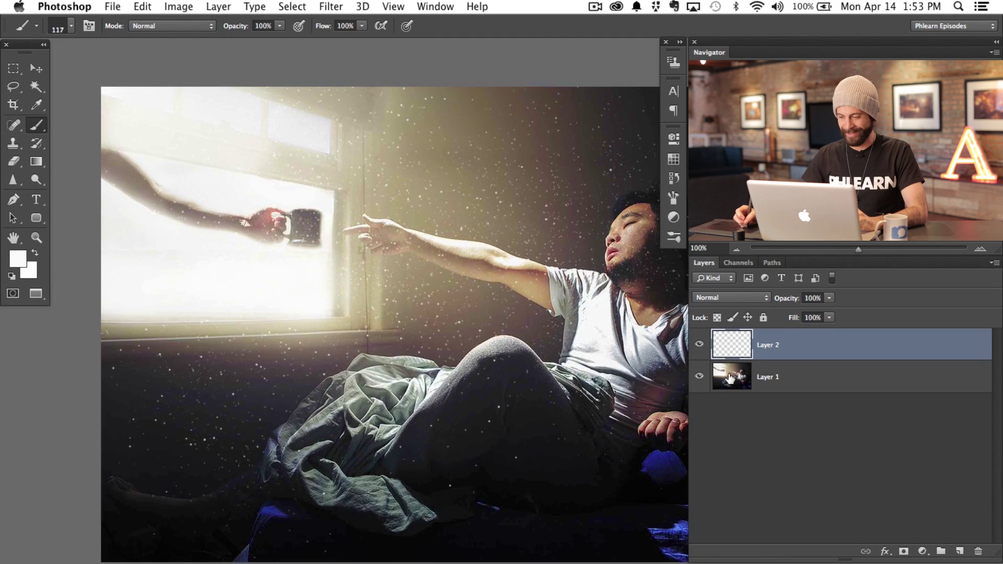
Step: Compare Layer 2's dust shown and hidden, then set its blend mode to Soft Light
left_click(700, 344)
left_click(700, 344)
left_click(699, 344)
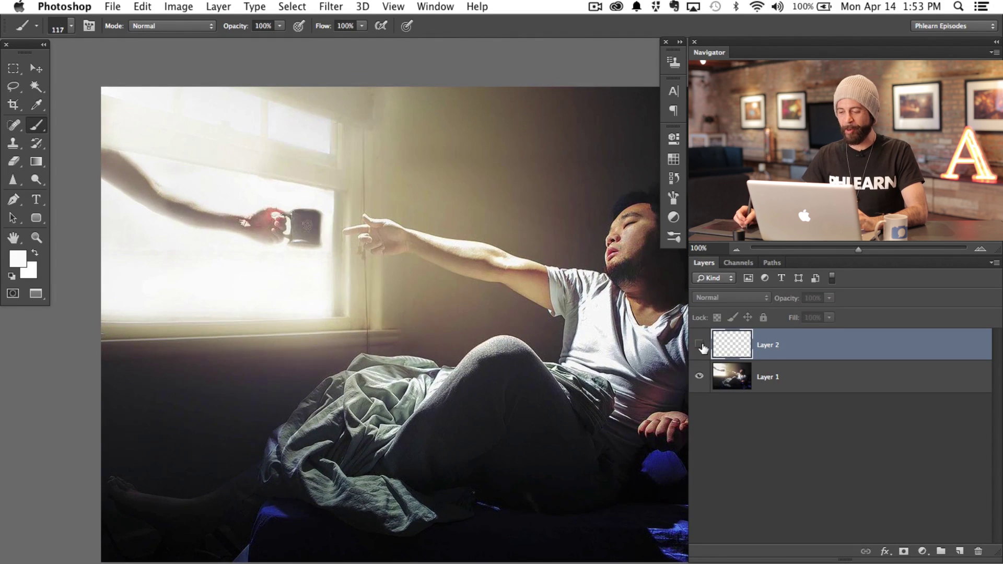
left_click(701, 345)
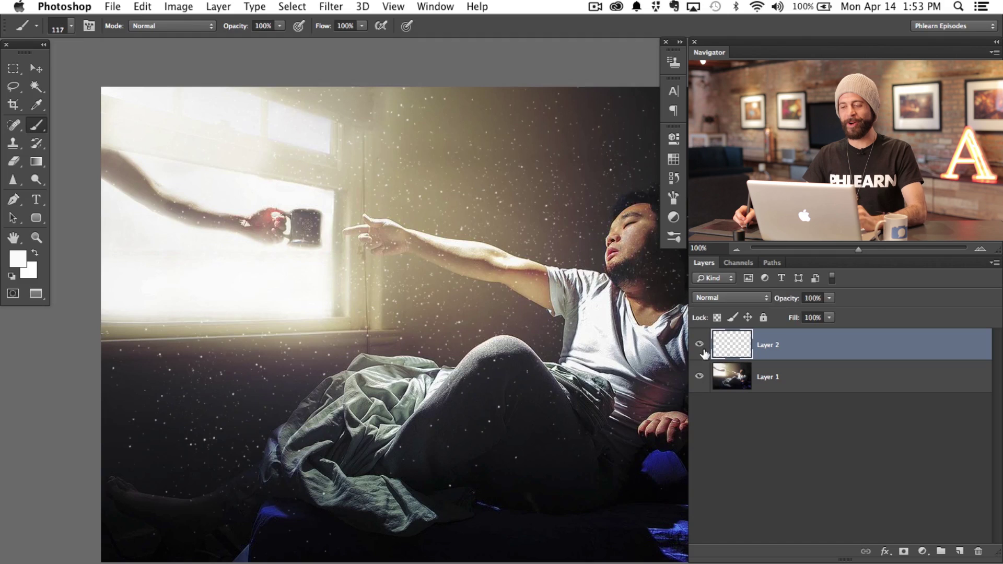
left_click(732, 291)
left_click(735, 439)
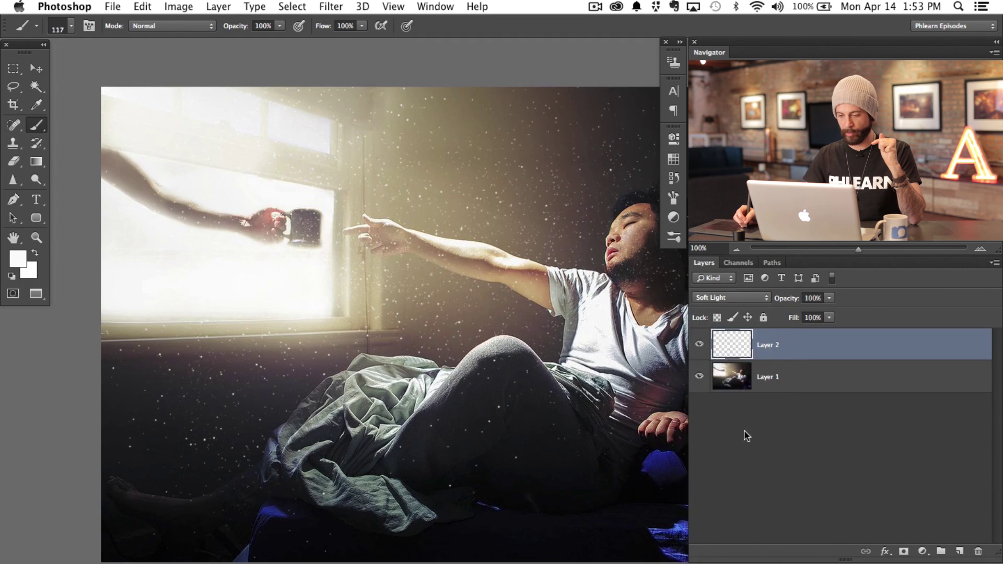
Step: Lower Layer 2's opacity to 50% and add an empty Layer 3 above it
left_click(699, 344)
left_click(700, 345)
left_click(700, 344)
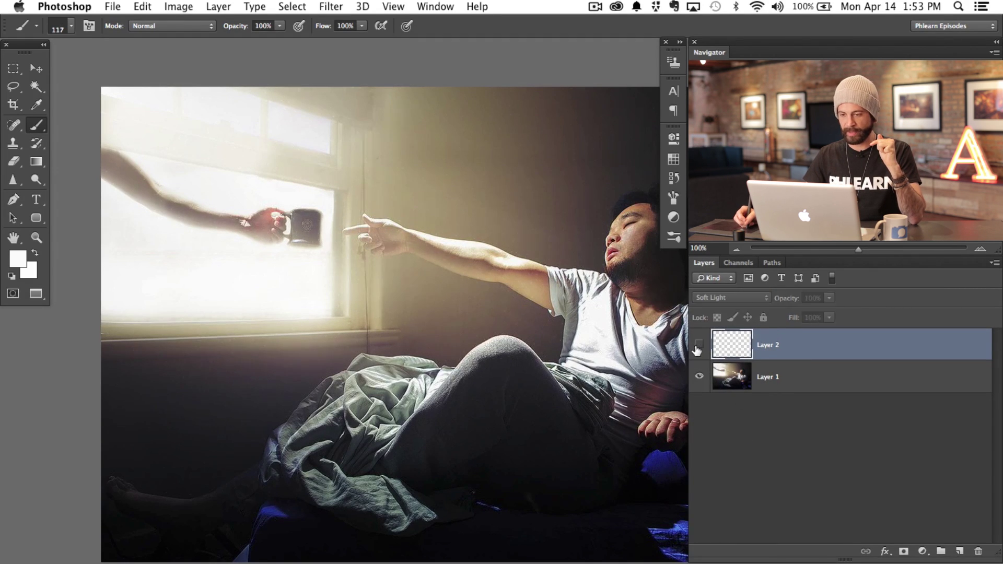
left_click(699, 344)
left_click_drag(788, 305, 757, 306)
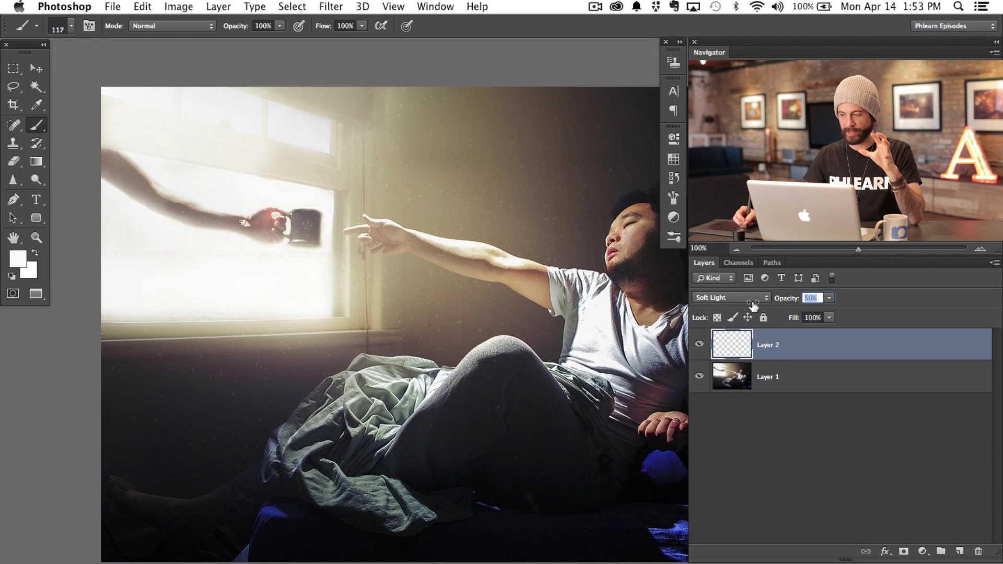
key("super+shift+alt+n")
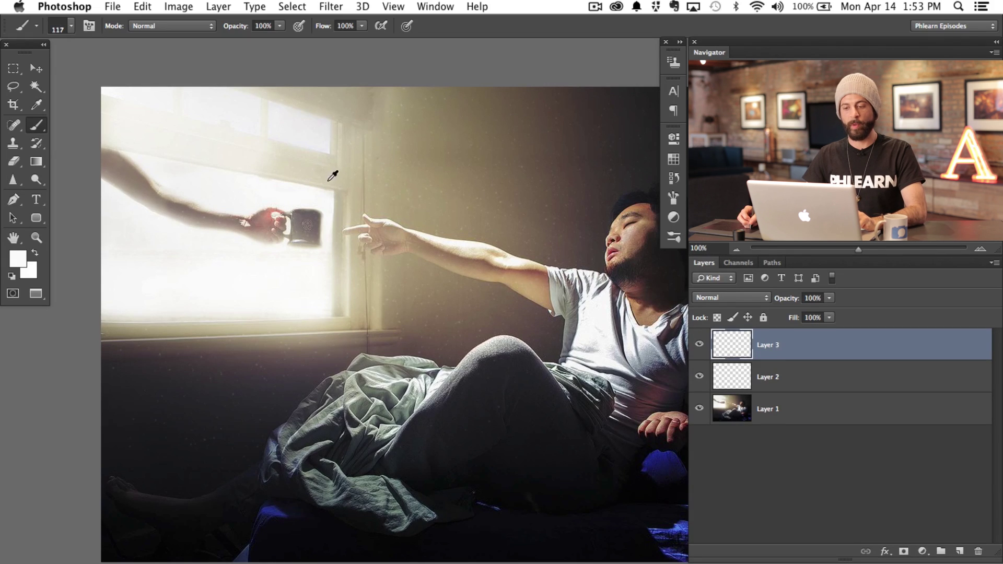
Step: Paint cream particles on Layer 3 in Soft Light at 44% opacity, then add Layer 4
mouse_move(302, 166)
left_mouse_down()
mouse_move(264, 143)
mouse_move(261, 176)
mouse_move(275, 176)
left_mouse_up()
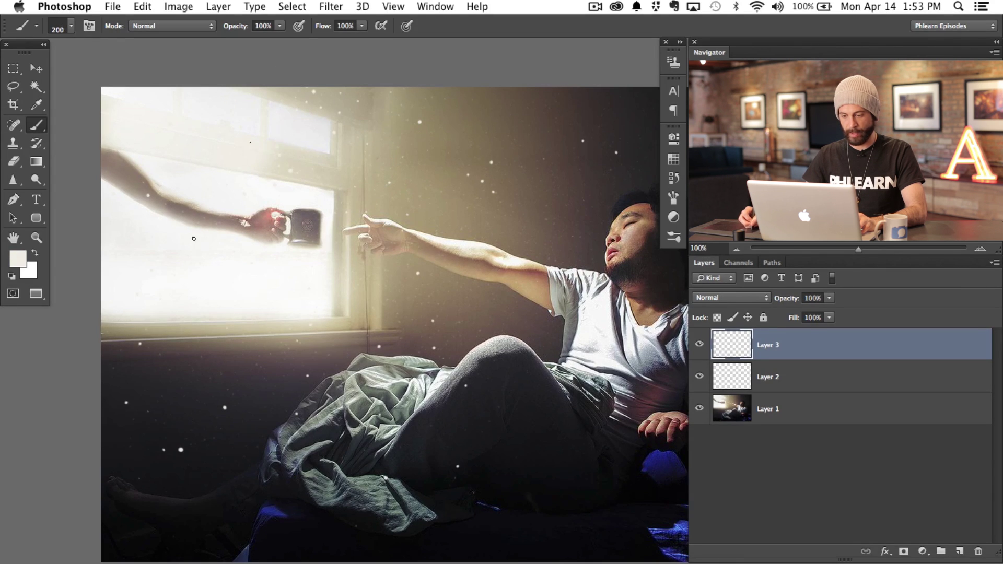
left_click(747, 297)
left_click(736, 441)
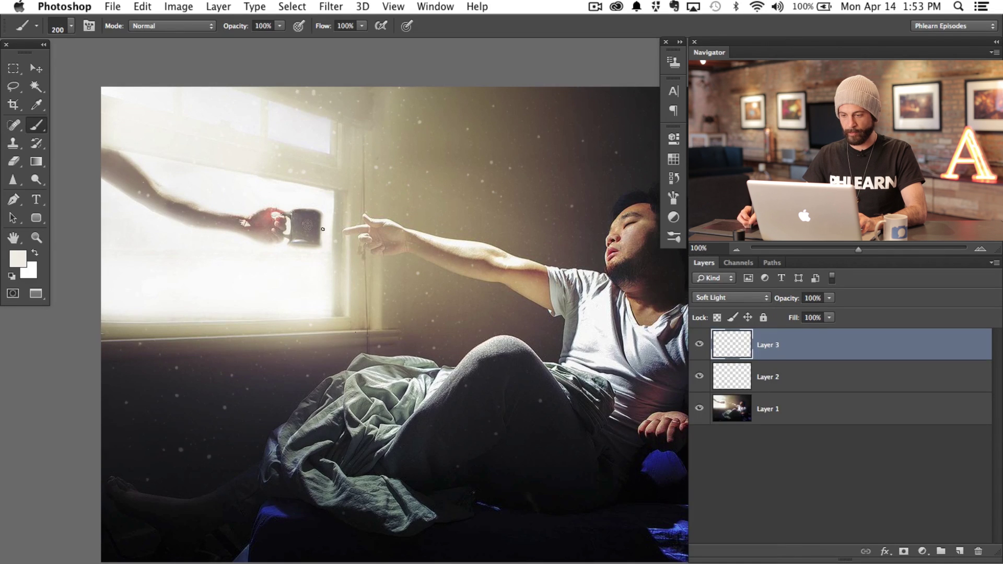
left_click_drag(793, 302, 683, 234)
key("super+shift+alt+n")
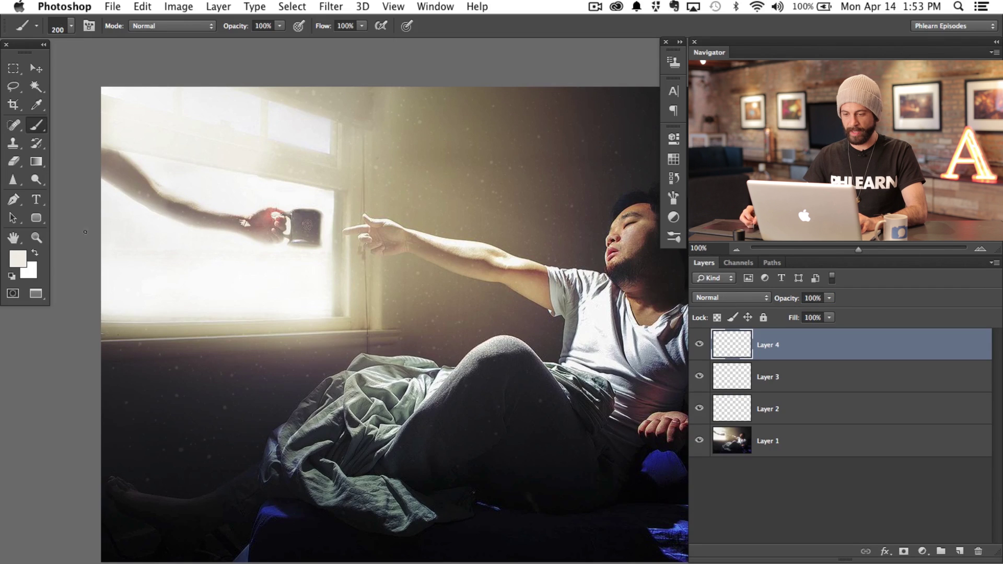
Step: Paint fine dust specks with a small brush on Layer 4 and blend it as Soft Light
mouse_move(361, 219)
left_mouse_down()
mouse_move(343, 287)
mouse_move(366, 282)
left_mouse_up()
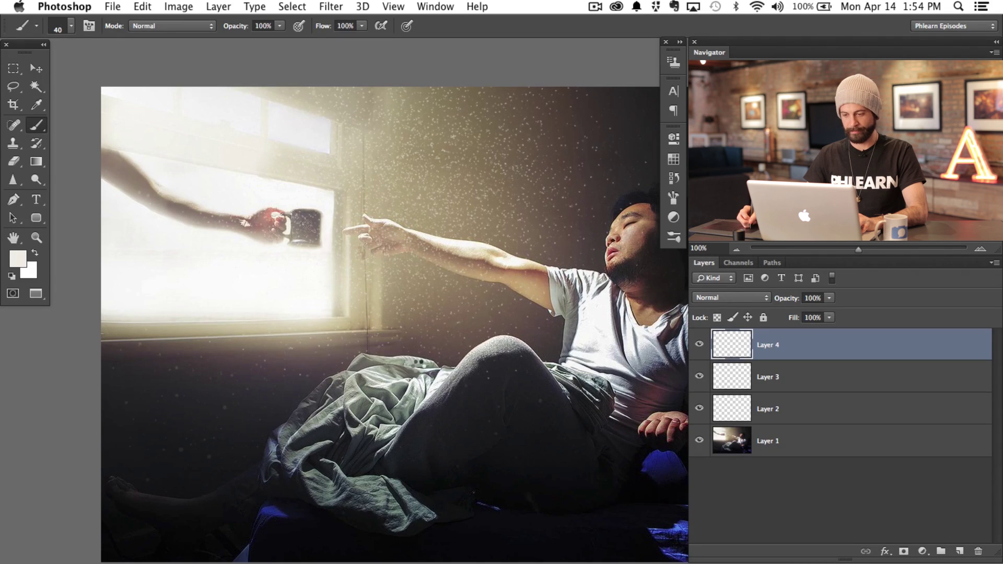
left_click(721, 297)
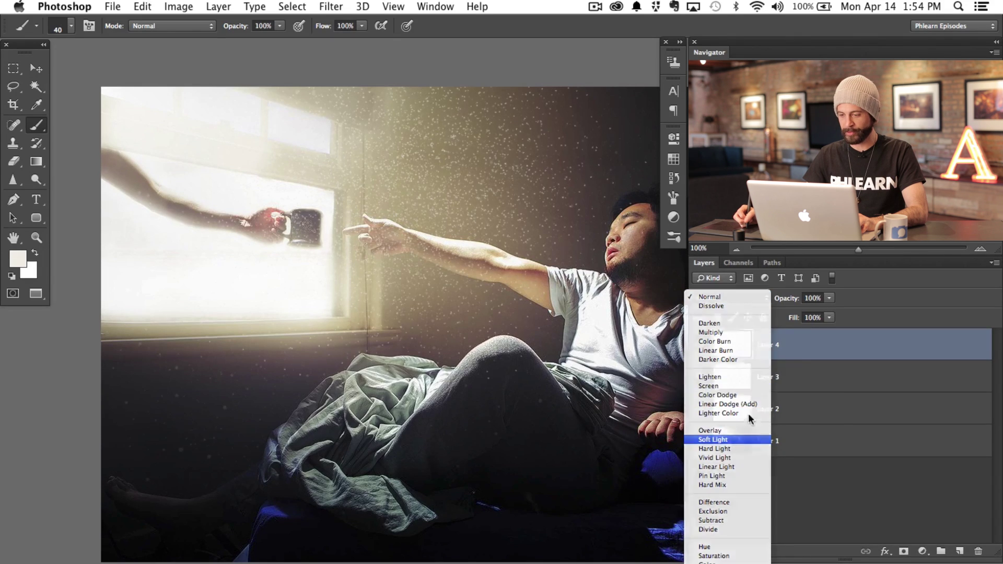
left_click(732, 439)
Step: Set Layer 4's fine dust to 30% opacity and toggle the dust layers to compare
key("v")
key("3")
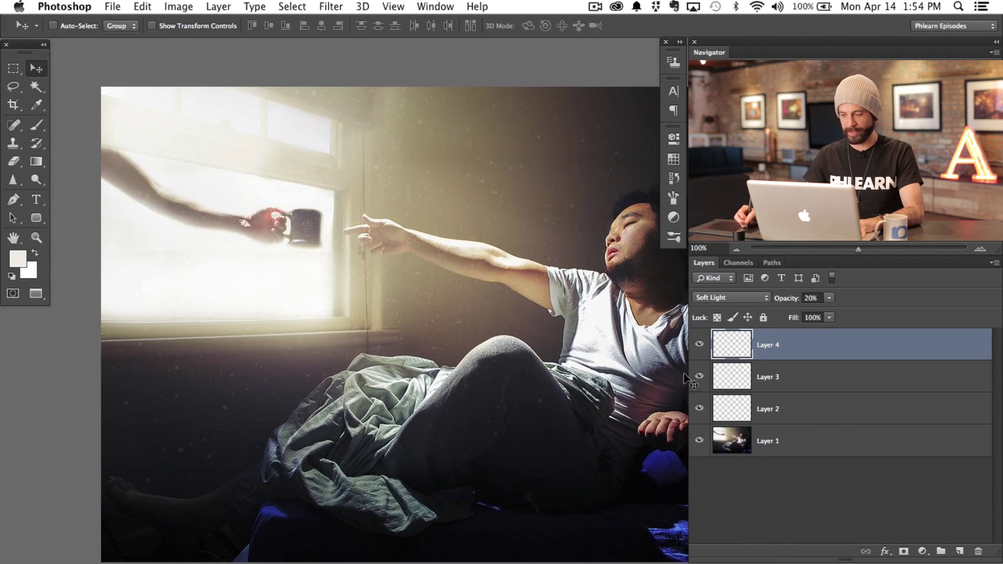
scroll(577, 400, "right", 5)
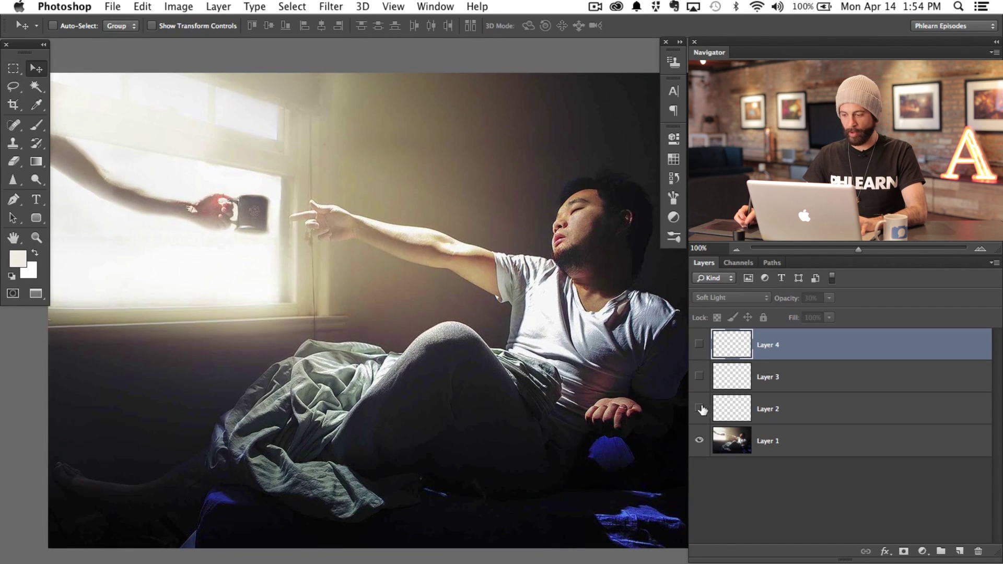
left_click(700, 345)
left_click(701, 345)
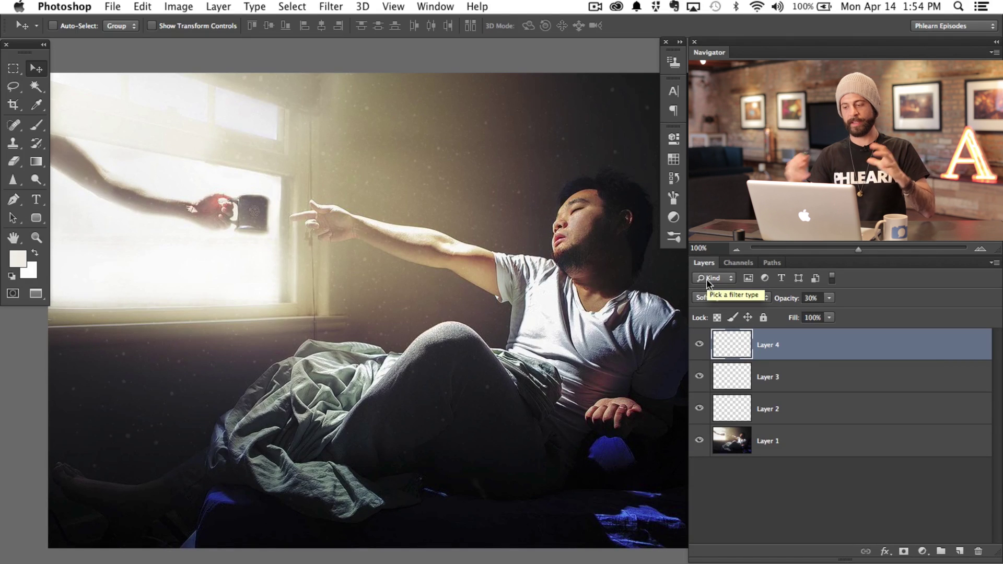
left_click(697, 409)
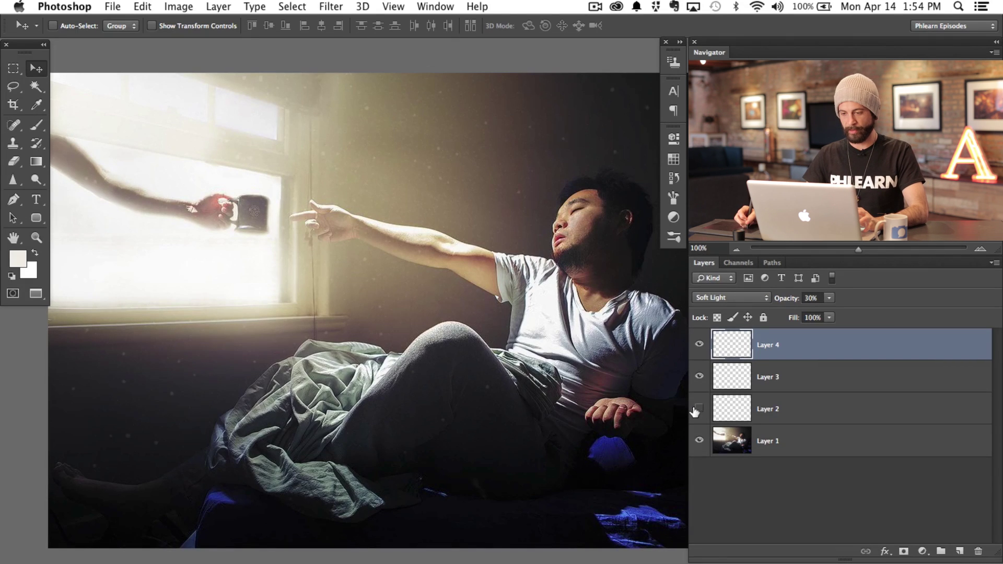
left_click(785, 410)
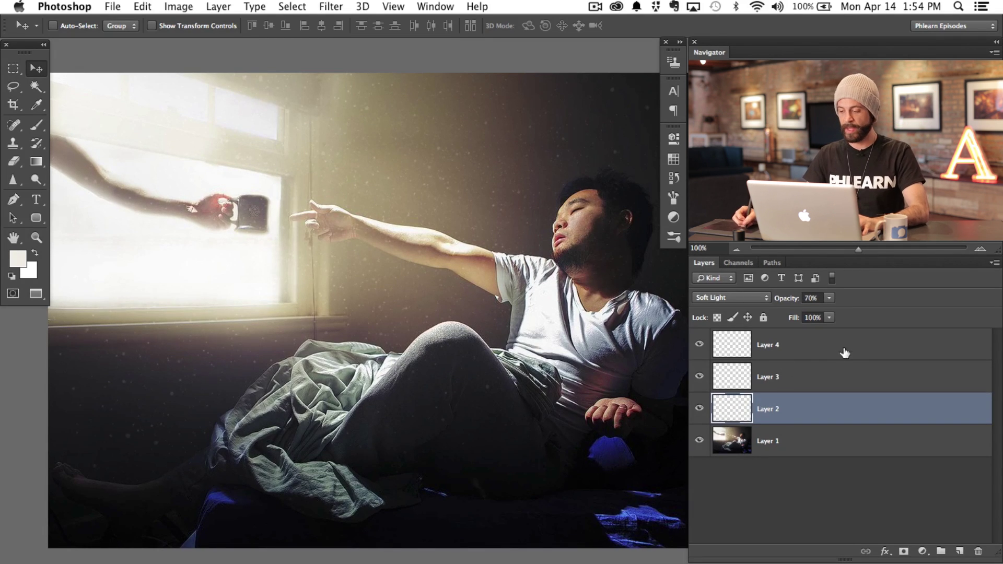
Step: Add an empty Layer 5 above Layer 4 and bring up the brush choices
left_click(816, 354)
key("super+alt+shift+n")
key("b")
right_click(290, 225)
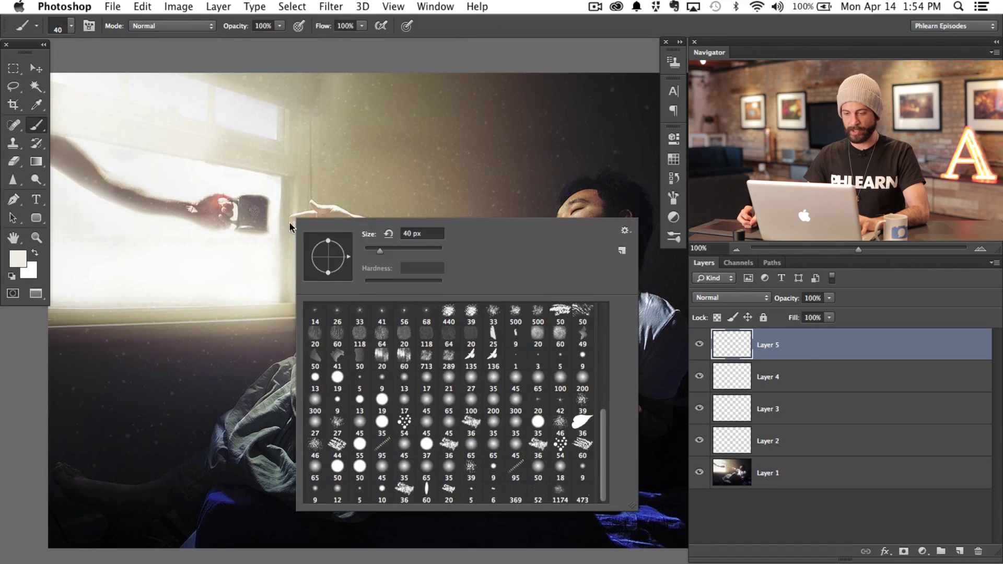
Step: Lower the brush Scatter to 183% and enlarge the brush to about 207 px
key("Escape")
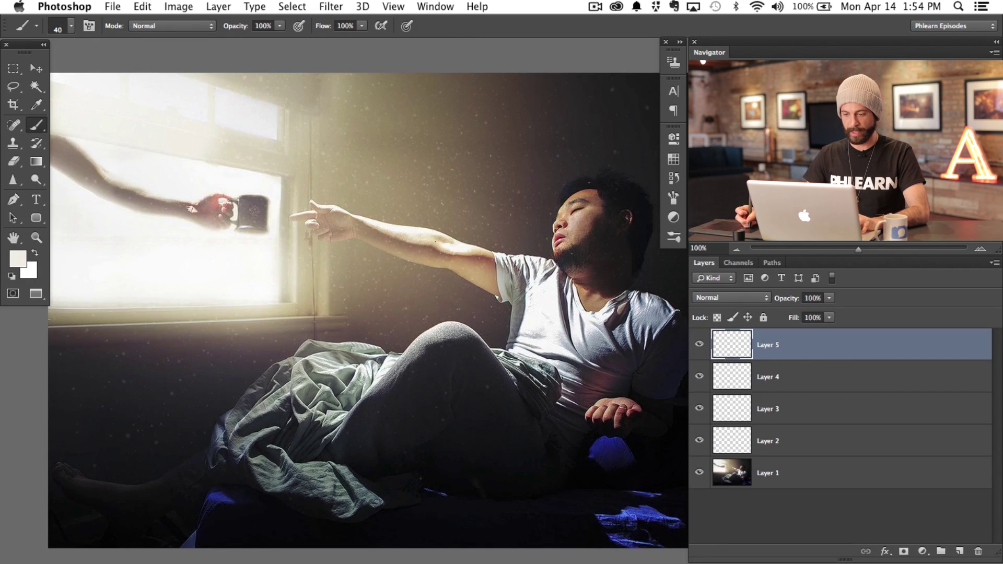
left_click(674, 198)
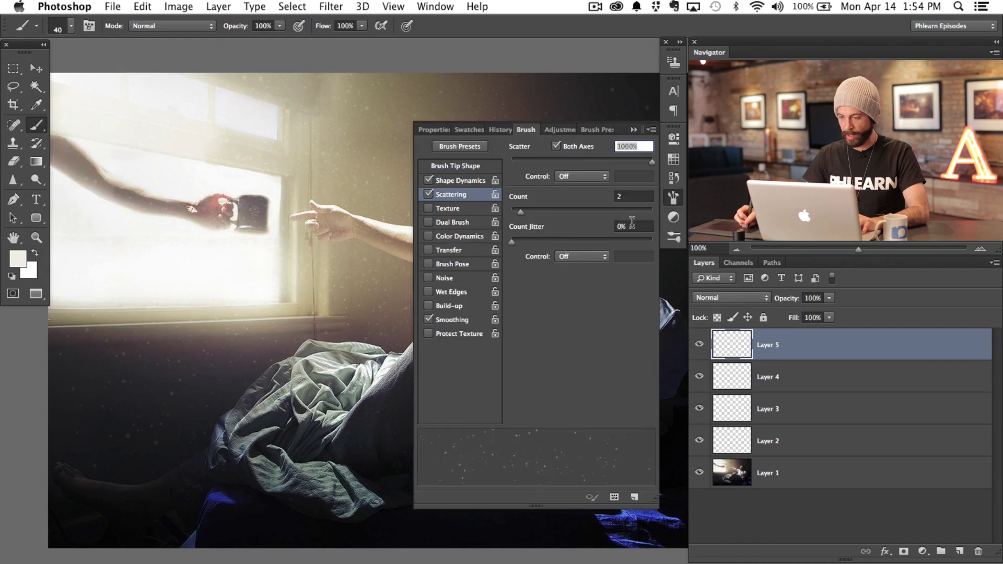
left_click(567, 160)
left_click_drag(306, 230, 321, 224)
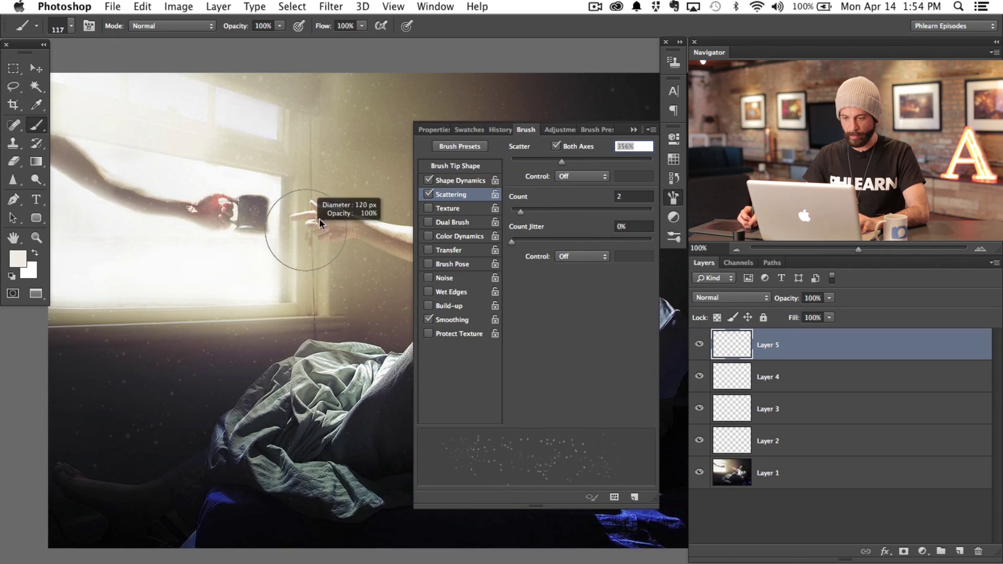
left_click_drag(242, 184, 283, 139)
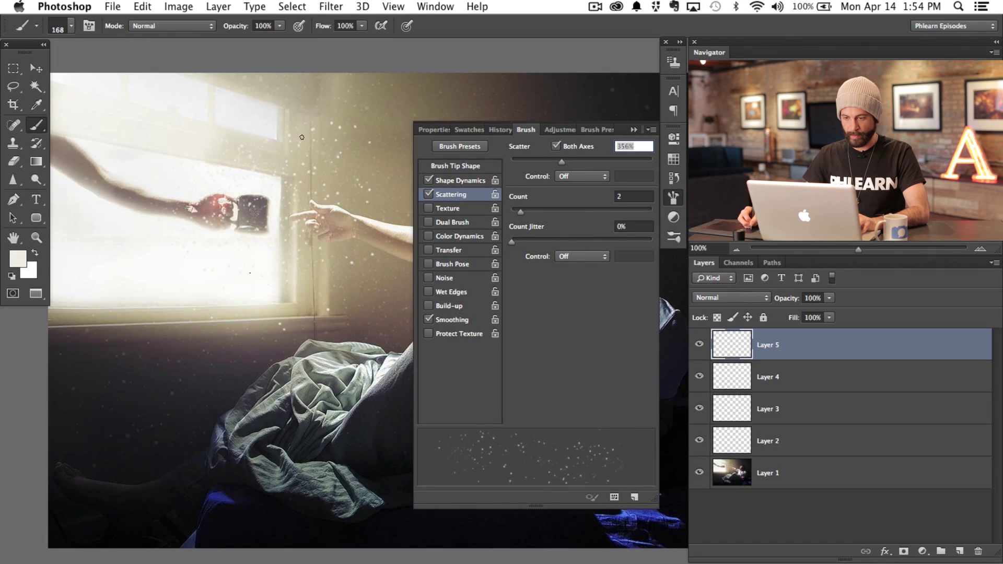
left_click_drag(561, 161, 537, 161)
left_click_drag(262, 225, 277, 229)
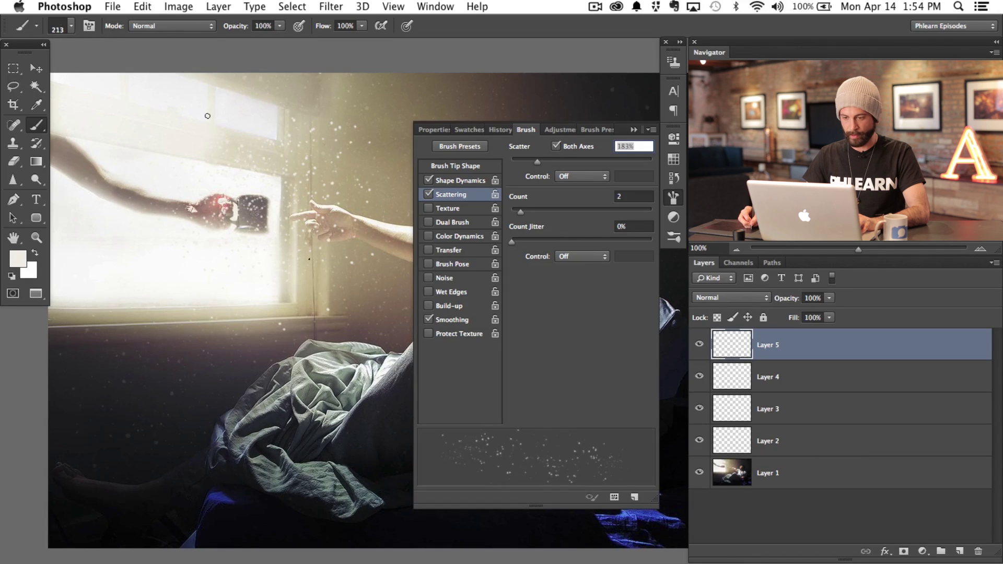
key("F5")
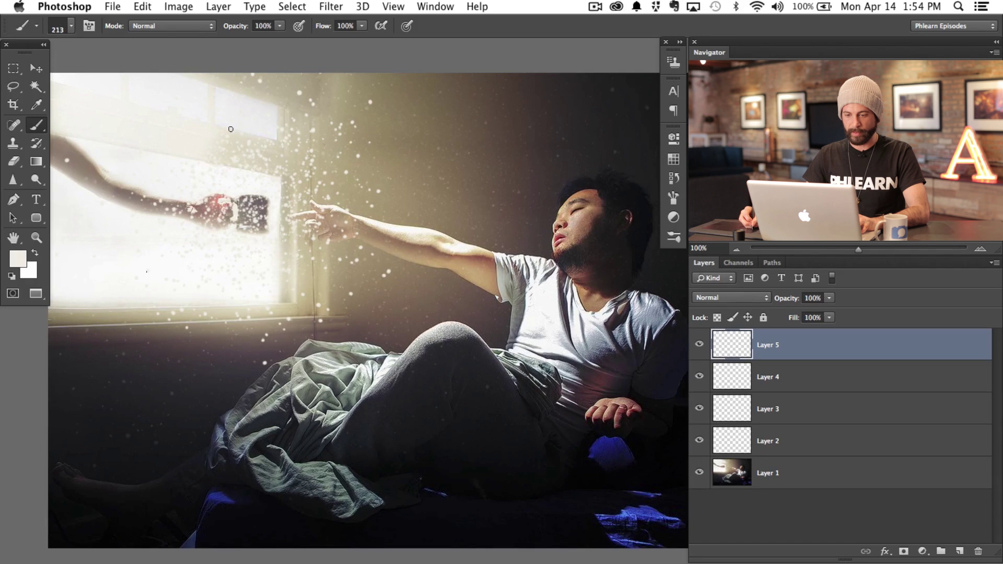
right_click(308, 227)
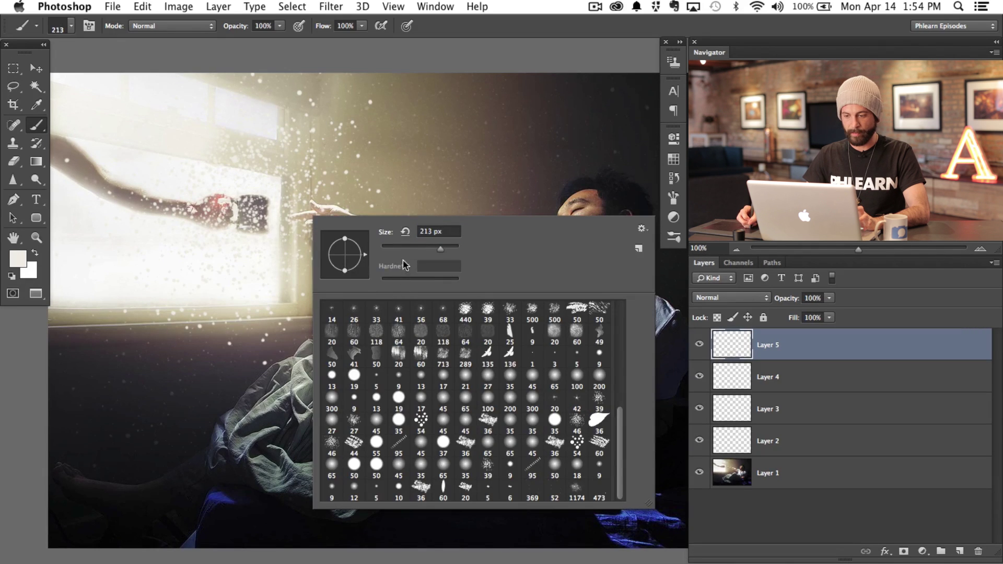
Step: Enlarge the brush to 343 px and paint large particles through the sunbeam and over the bed
mouse_move(440, 253)
left_mouse_down()
mouse_move(398, 246)
mouse_move(445, 253)
left_mouse_up()
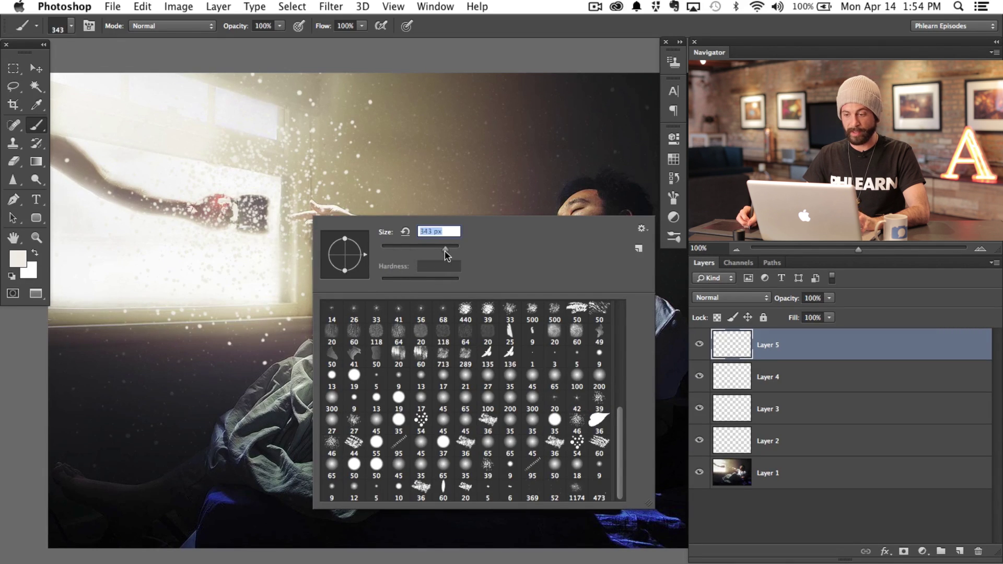
key("Return")
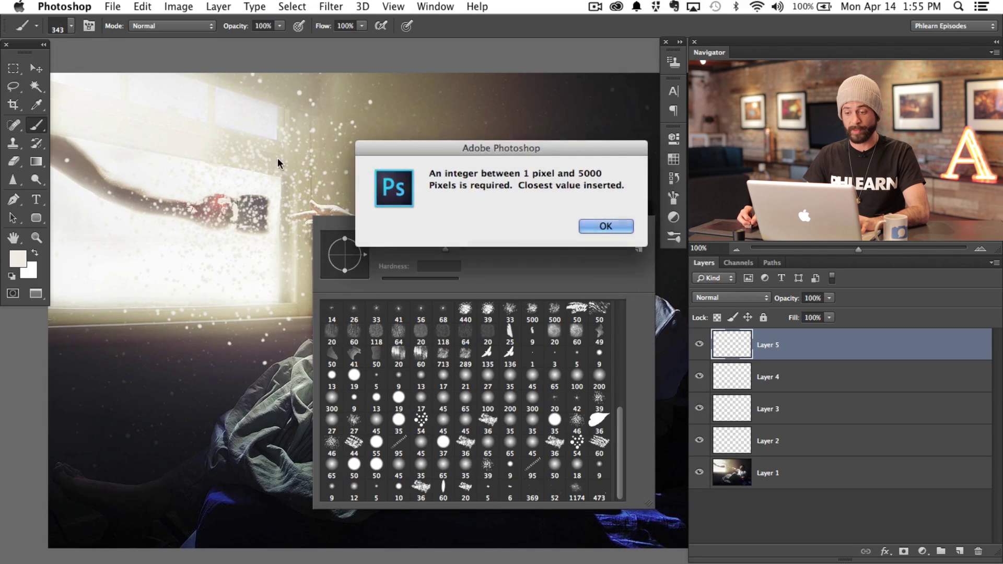
left_click(601, 230)
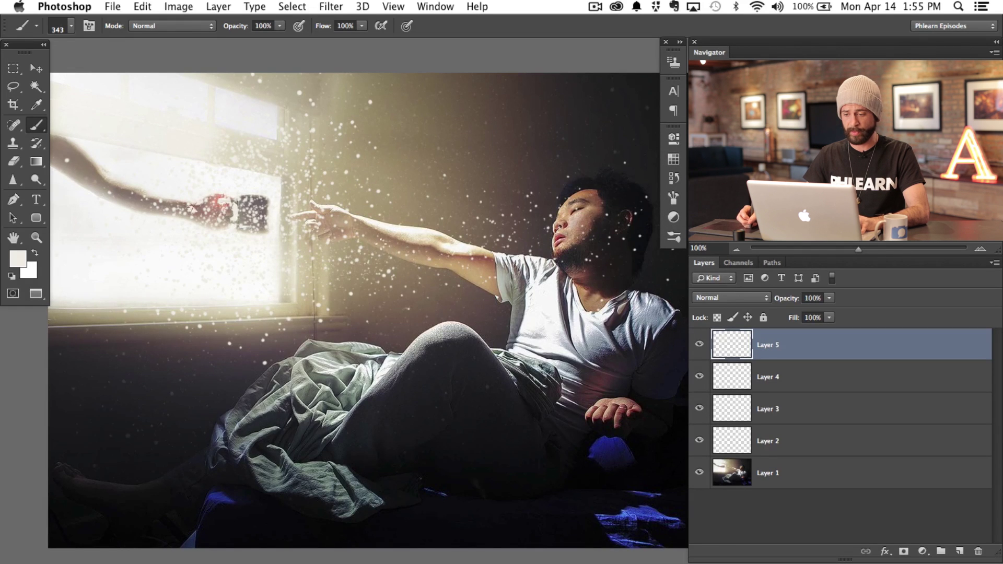
scroll(376, 251, "left", 2)
scroll(377, 250, "down", 1)
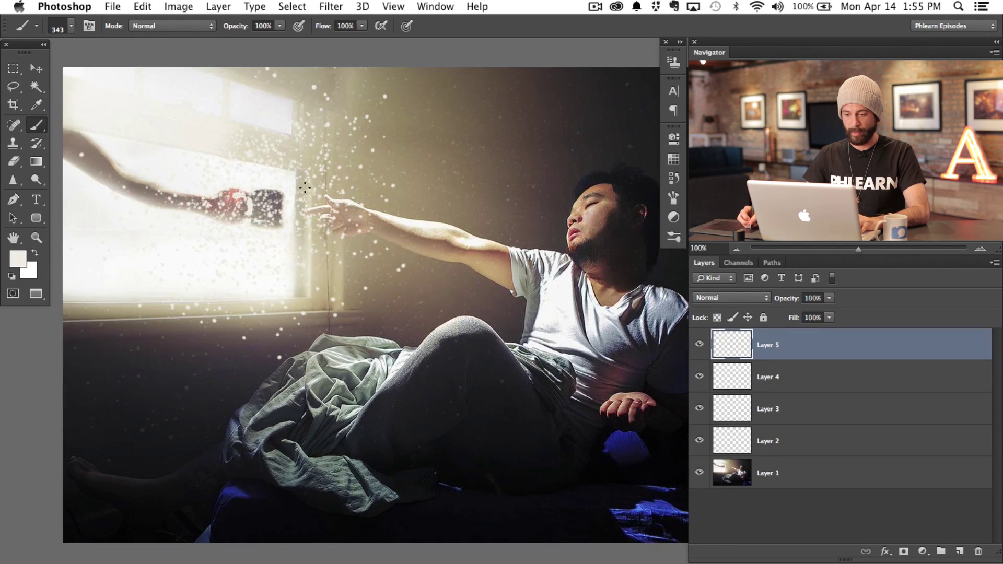
mouse_move(194, 205)
left_mouse_down()
mouse_move(178, 175)
mouse_move(195, 156)
mouse_move(170, 184)
mouse_move(172, 206)
mouse_move(178, 183)
left_mouse_up()
left_click_drag(185, 204, 244, 188)
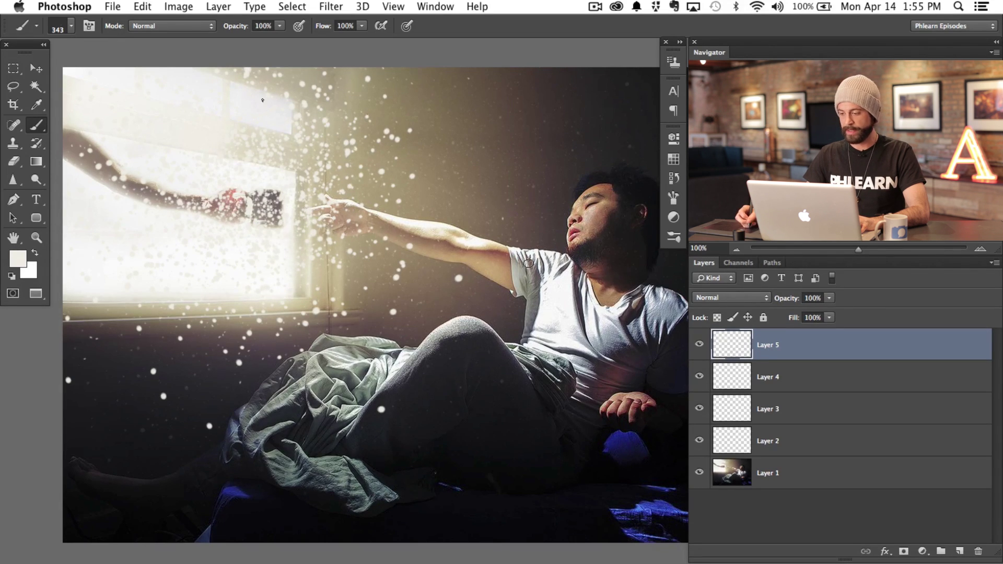
left_click(335, 6)
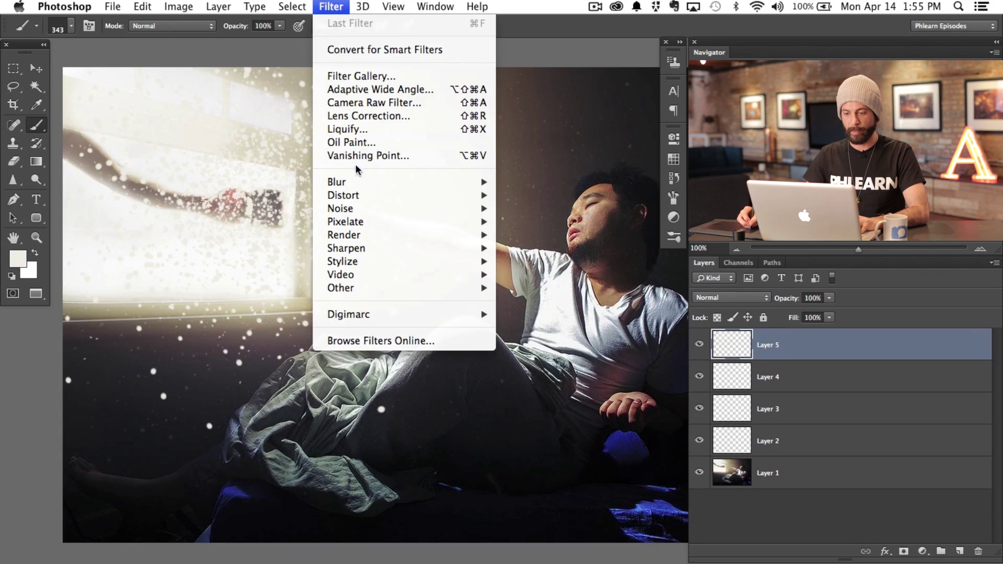
Step: Apply a Motion Blur at -23° angle and 266 px distance to Layer 5's white dots
mouse_move(357, 182)
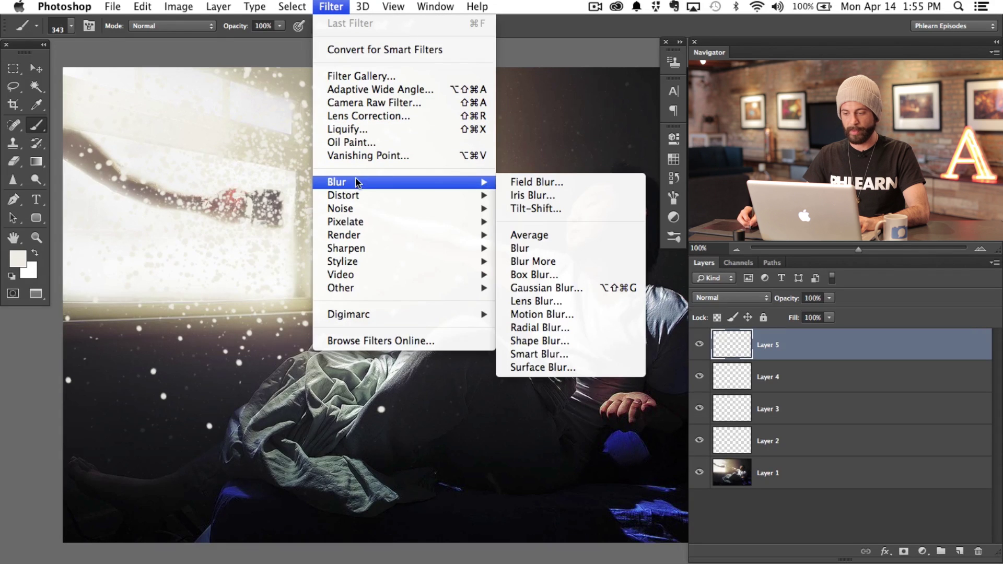
left_click(562, 315)
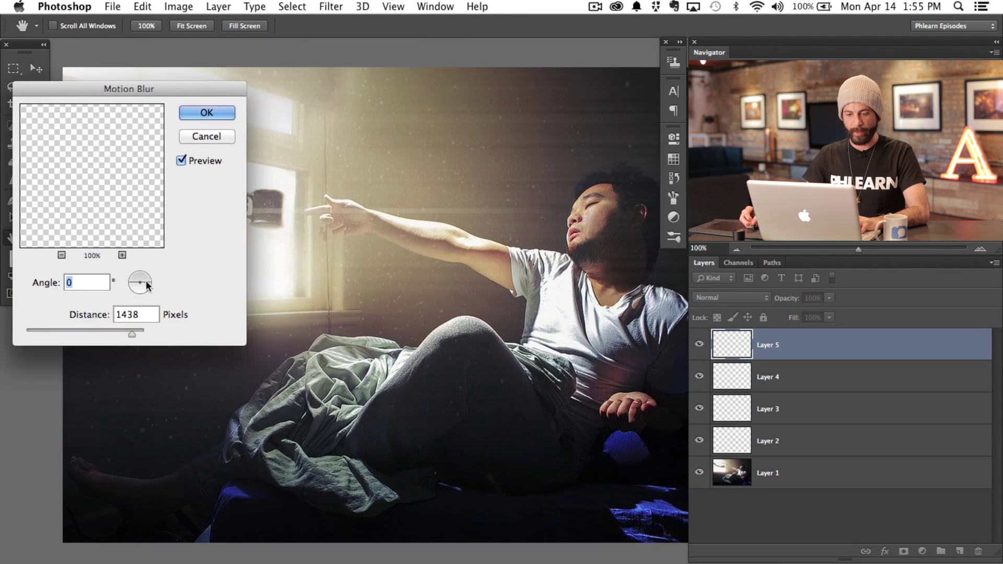
left_click_drag(143, 284, 150, 287)
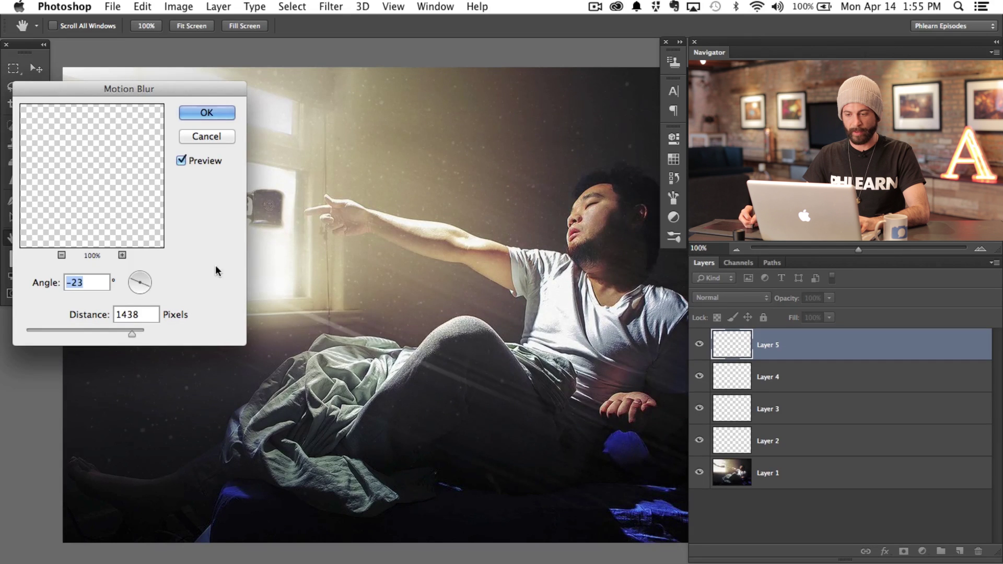
left_click_drag(241, 91, 573, 233)
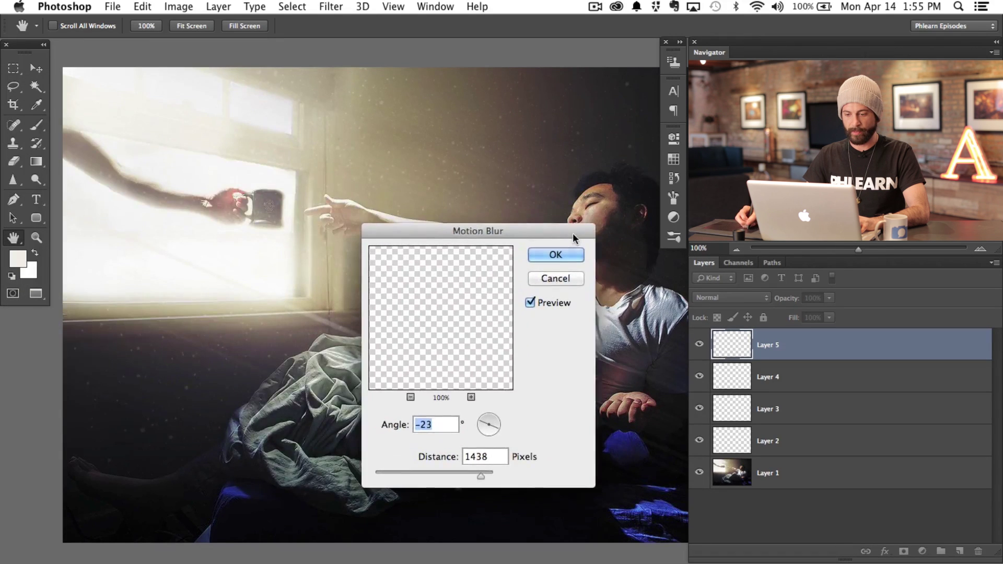
left_click(454, 475)
left_click_drag(493, 236, 367, 215)
mouse_move(328, 455)
left_mouse_down()
mouse_move(311, 458)
mouse_move(329, 454)
left_mouse_up()
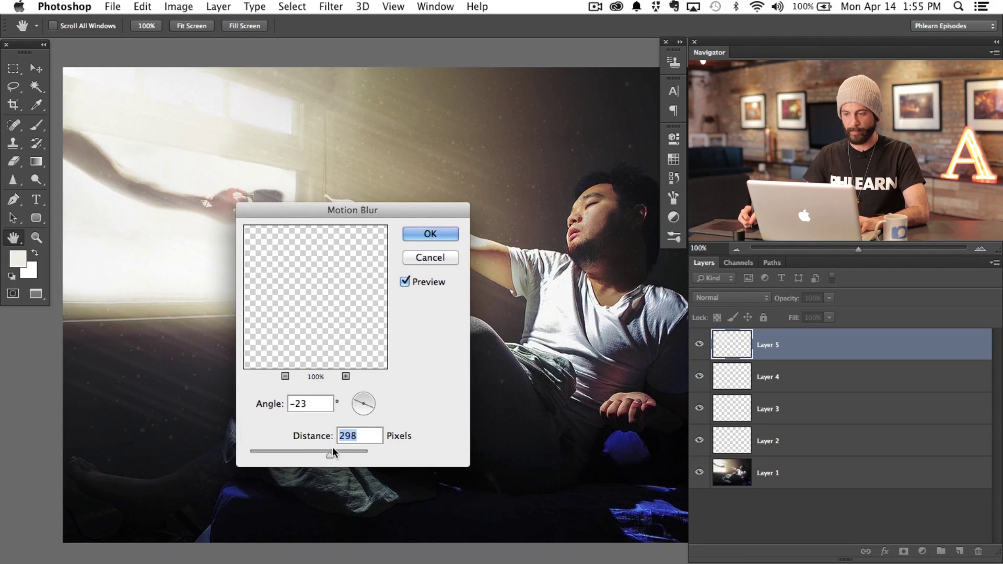
left_click(445, 234)
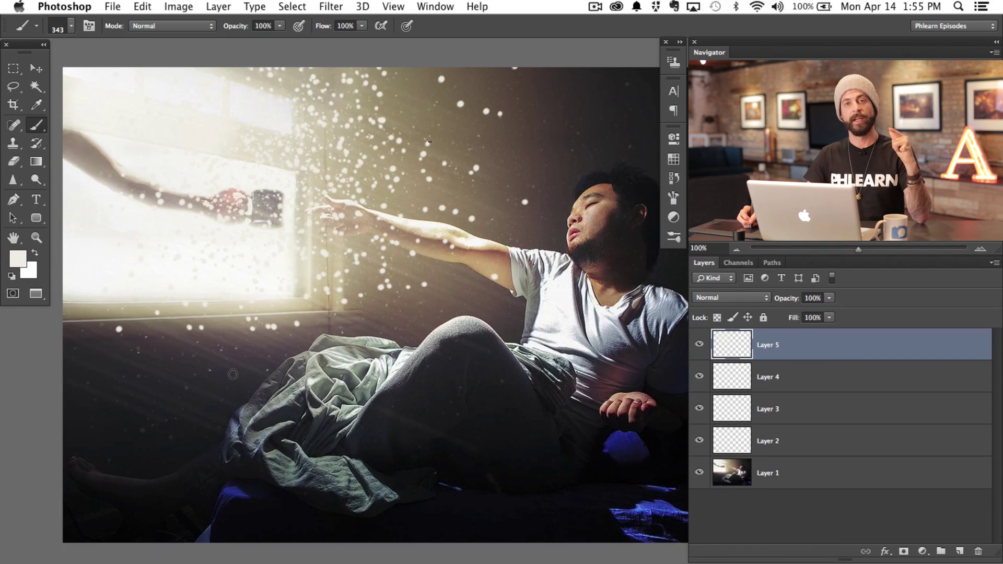
key("super+f")
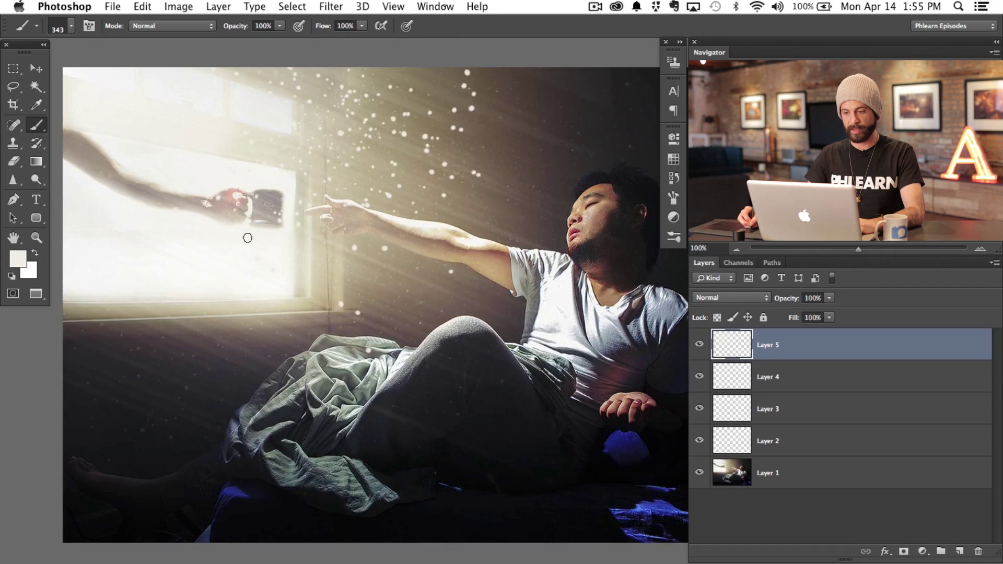
key("super+z")
key("super+z")
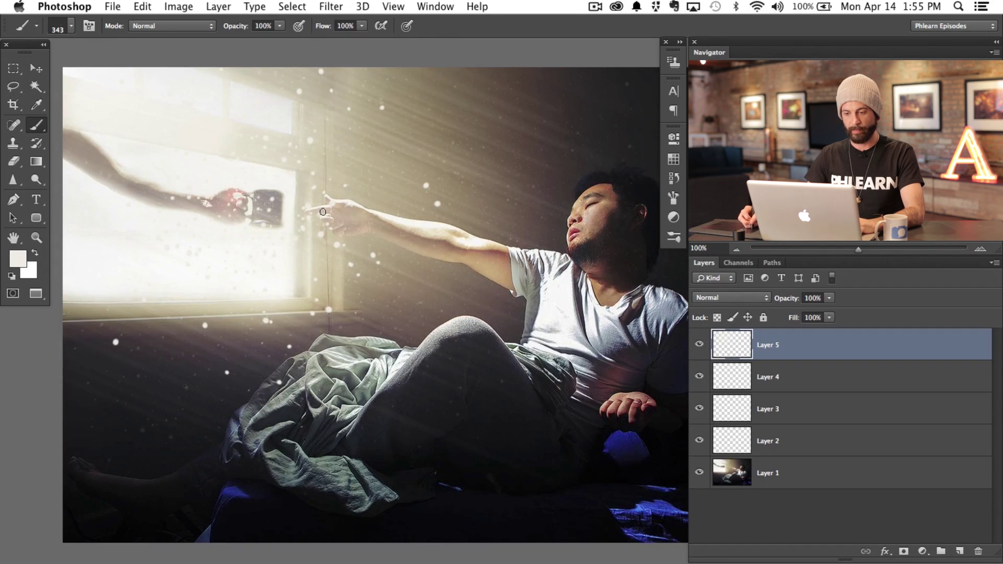
Step: Paint more dust dots in the sunbeam and around the arm, then streak them with Motion Blur
key("super+z")
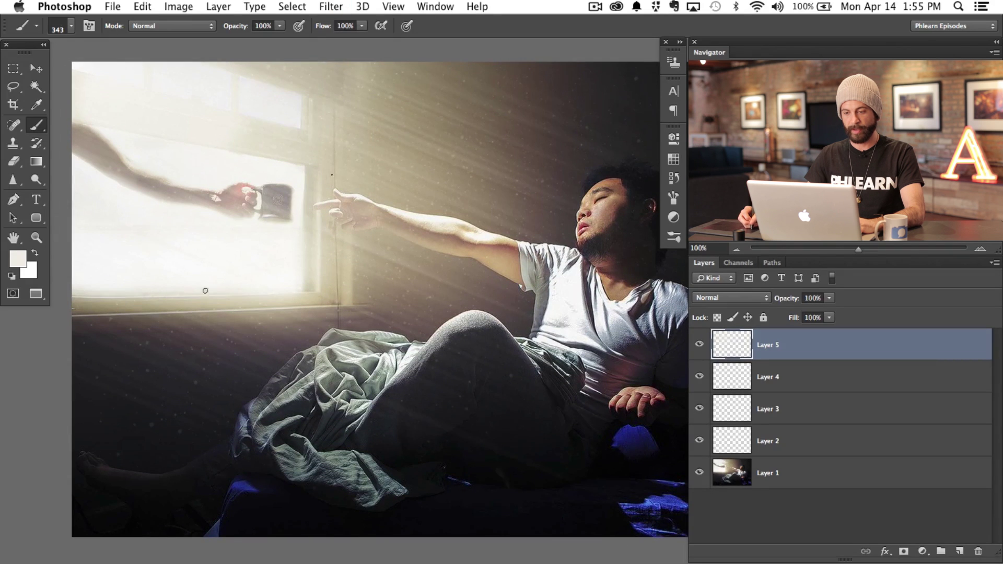
mouse_move(181, 231)
left_mouse_down()
mouse_move(184, 198)
mouse_move(162, 191)
left_mouse_up()
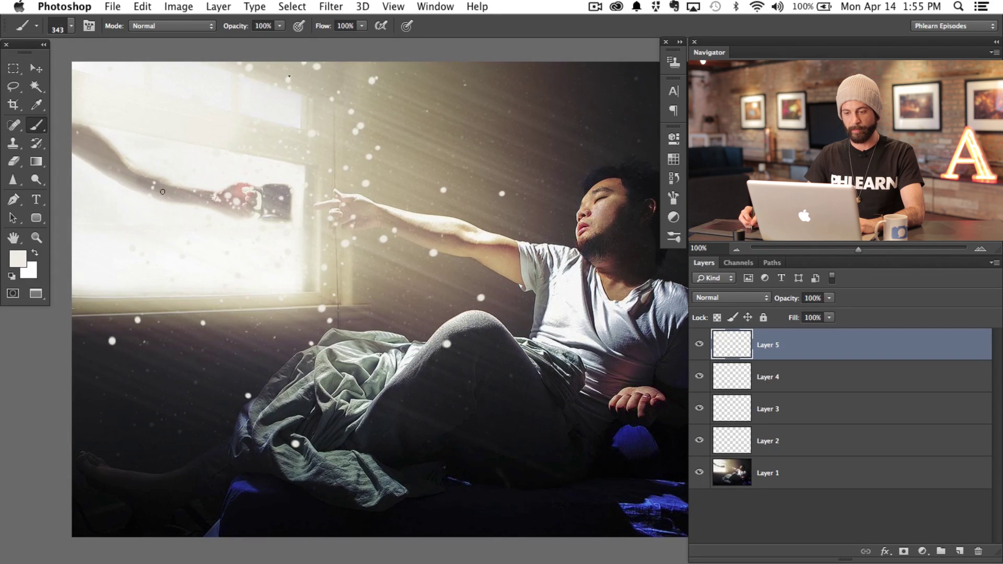
left_click_drag(153, 232, 169, 213)
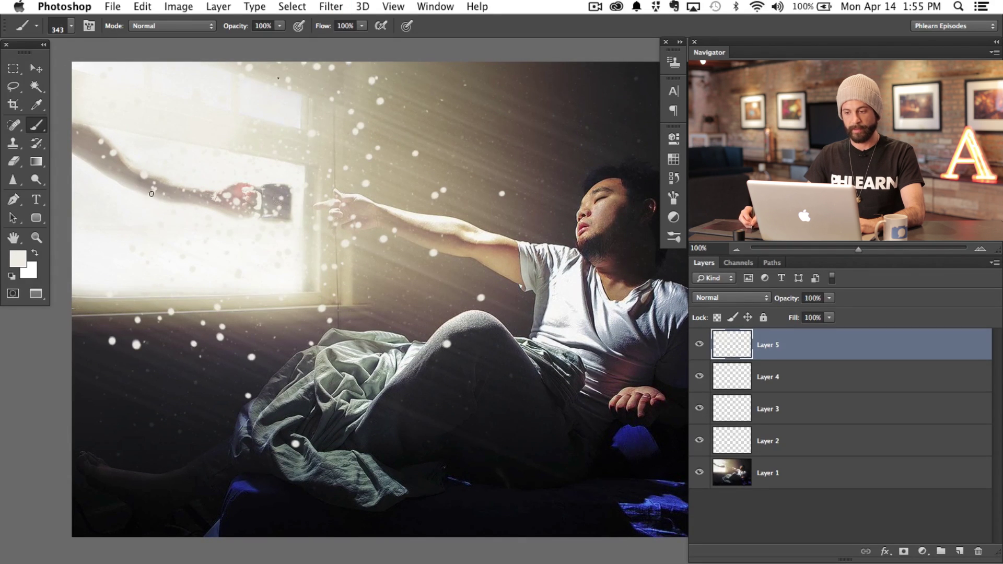
key("super+f")
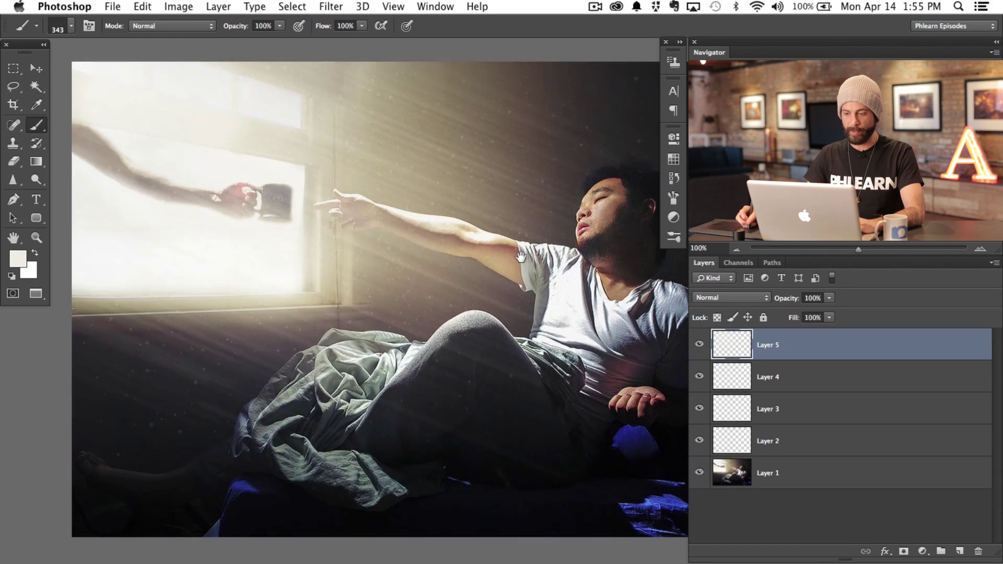
left_click_drag(521, 256, 496, 266)
left_click(700, 344)
left_click(700, 344)
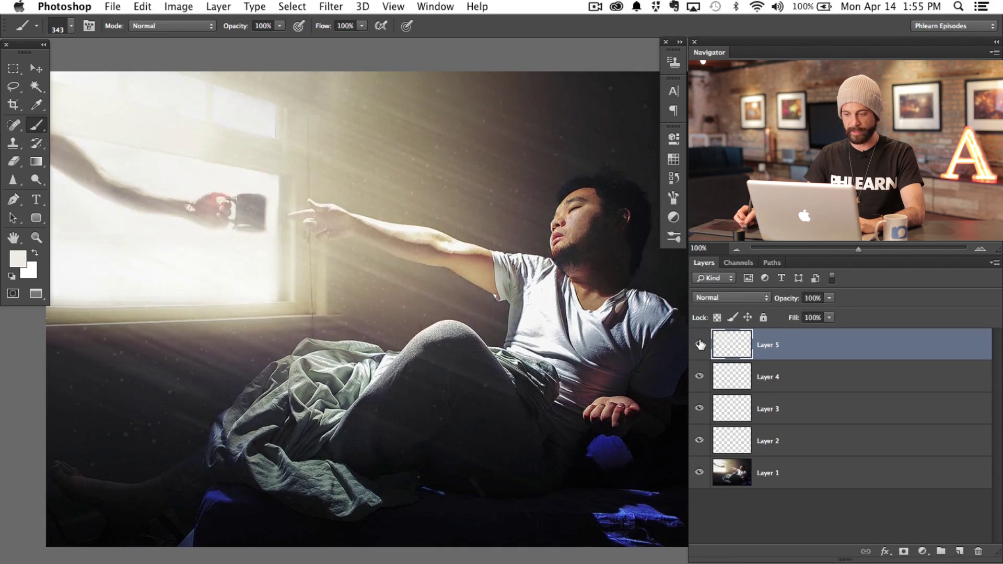
left_click(699, 344)
left_click(699, 344)
left_click(700, 344)
left_click(700, 344)
left_click(699, 344)
left_click(700, 344)
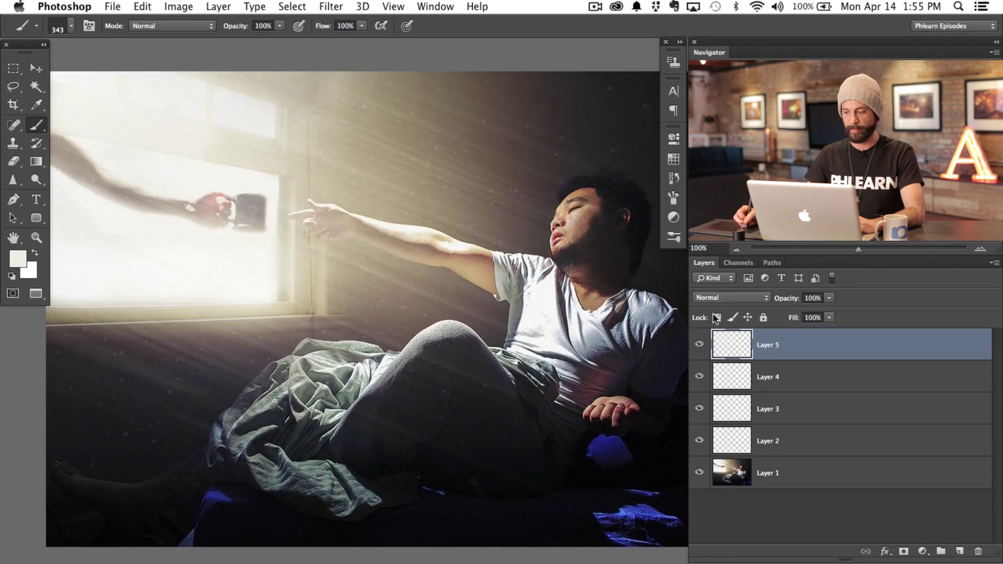
Step: Set Layer 5's blend mode to Soft Light and add an empty Layer 6 above it
left_click(725, 297)
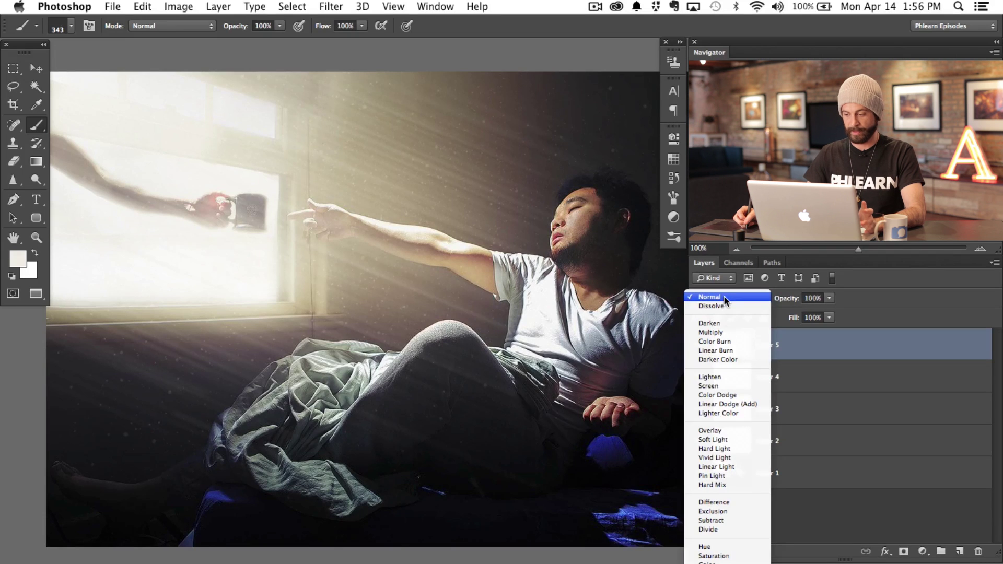
left_click(724, 440)
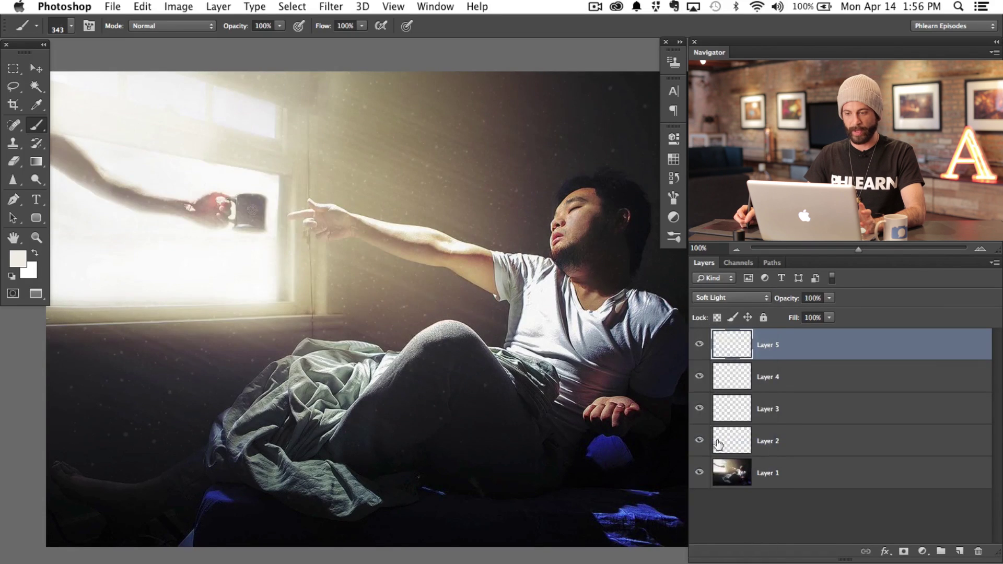
left_click(699, 344)
left_click(699, 344)
left_click(700, 344)
left_click(699, 344)
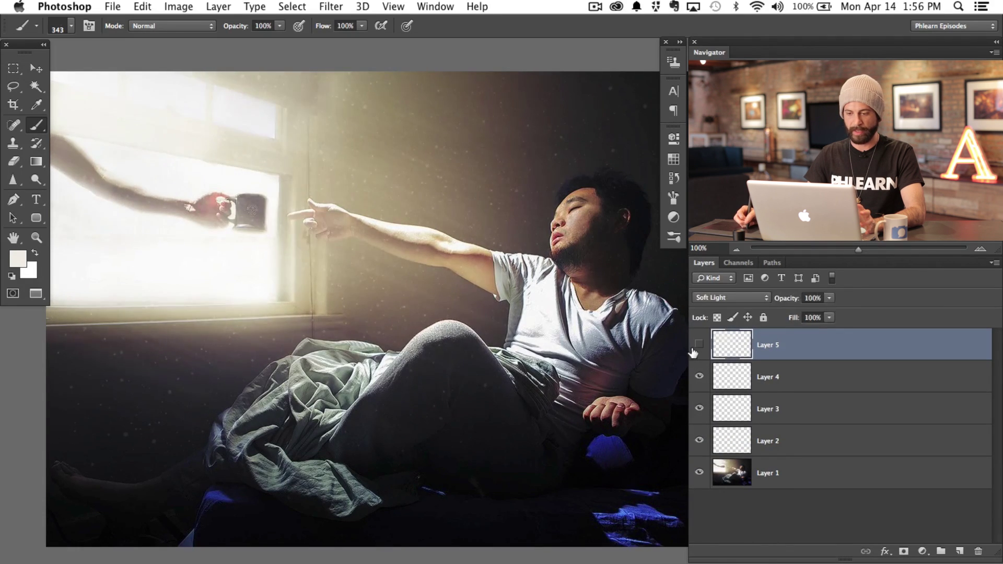
left_click(695, 353)
left_click(695, 353)
key("super+shift+alt+n")
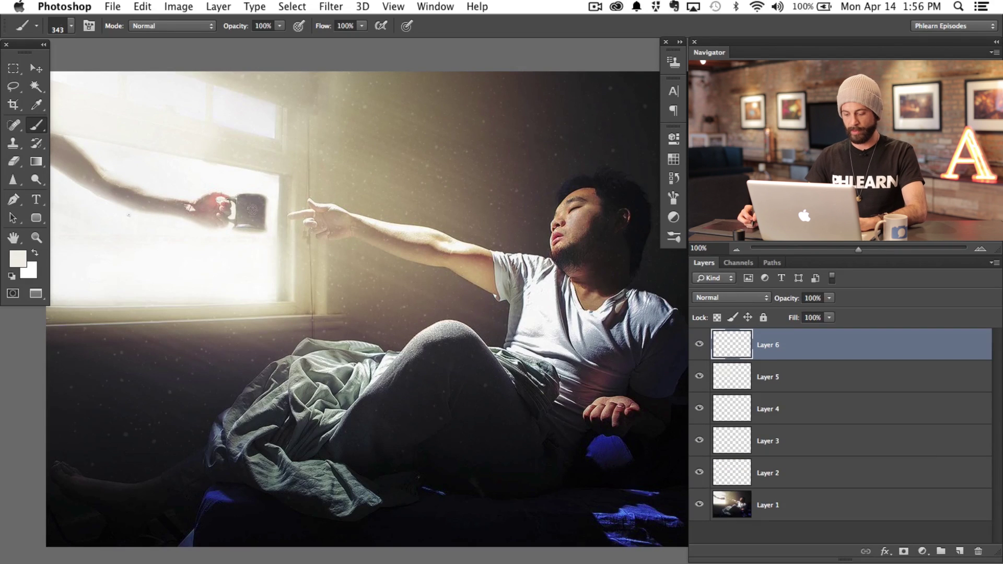
Step: Paint dust specks across the sunbeam on Layer 6, motion-blur them, and lower opacity to 70%
mouse_move(189, 222)
left_mouse_down()
mouse_move(154, 153)
mouse_move(150, 189)
mouse_move(190, 182)
mouse_move(115, 184)
mouse_move(103, 205)
mouse_move(135, 201)
mouse_move(137, 153)
mouse_move(112, 212)
mouse_move(146, 159)
mouse_move(120, 194)
mouse_move(141, 188)
left_mouse_up()
left_click(732, 297)
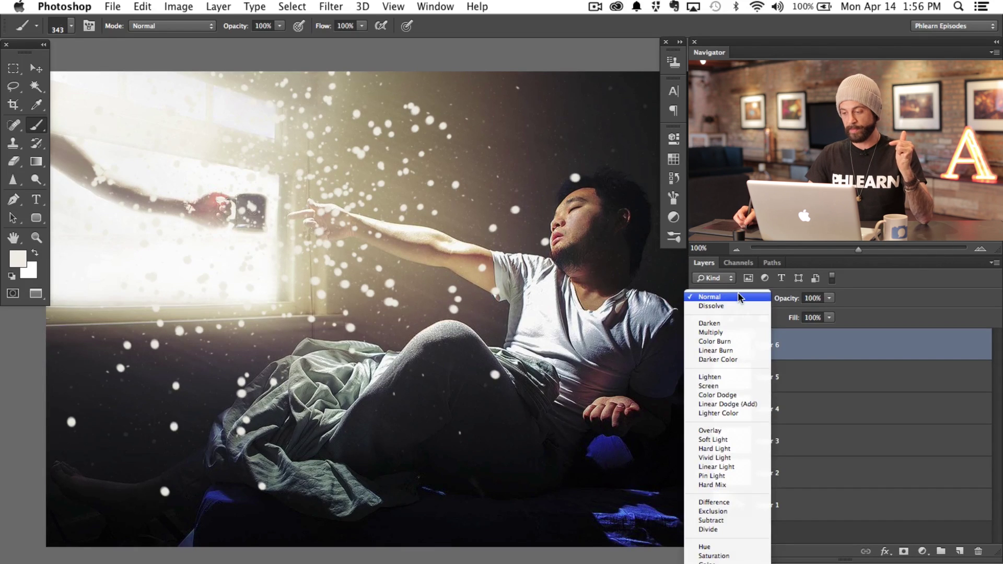
left_click(694, 296)
key("super+f")
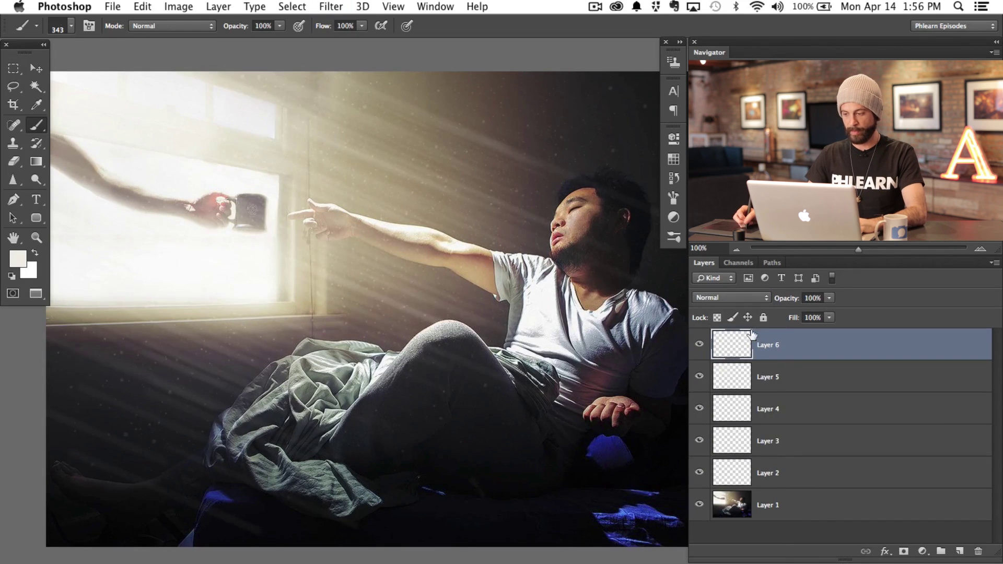
left_click_drag(788, 296, 769, 302)
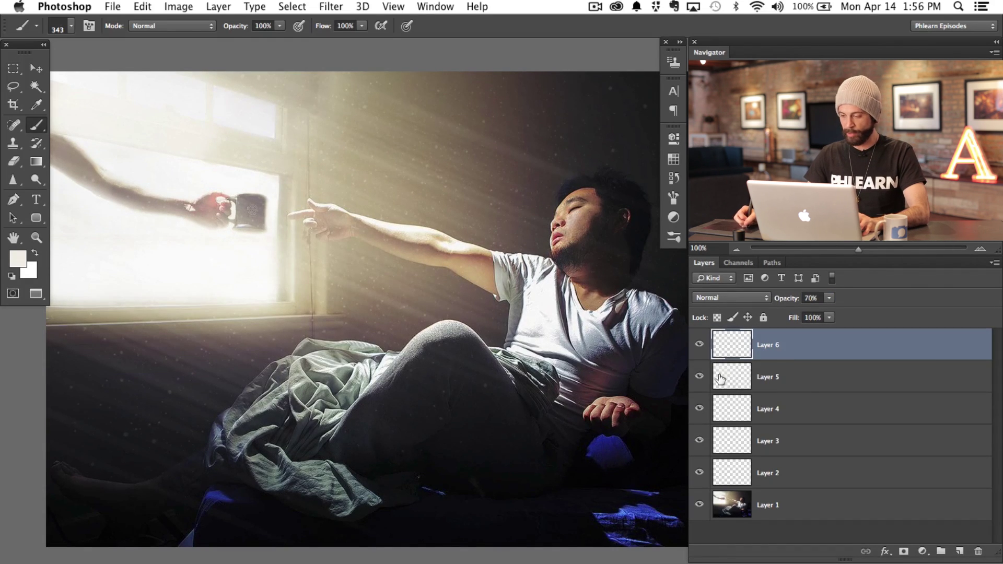
Step: Group Layers 5 and 6 together into Group 1
left_click(699, 376)
left_click(699, 376)
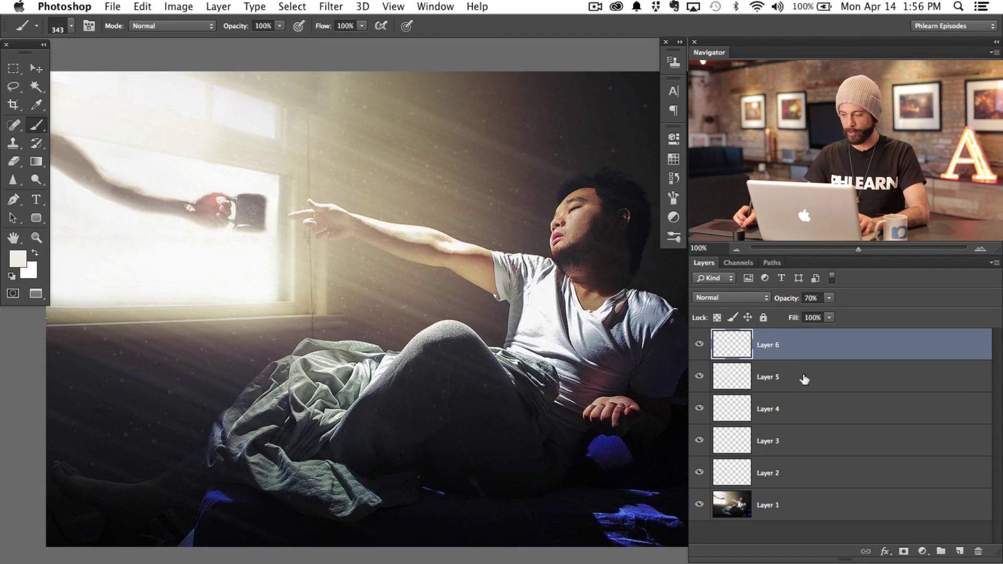
left_click(805, 378, "shift")
key("super+g")
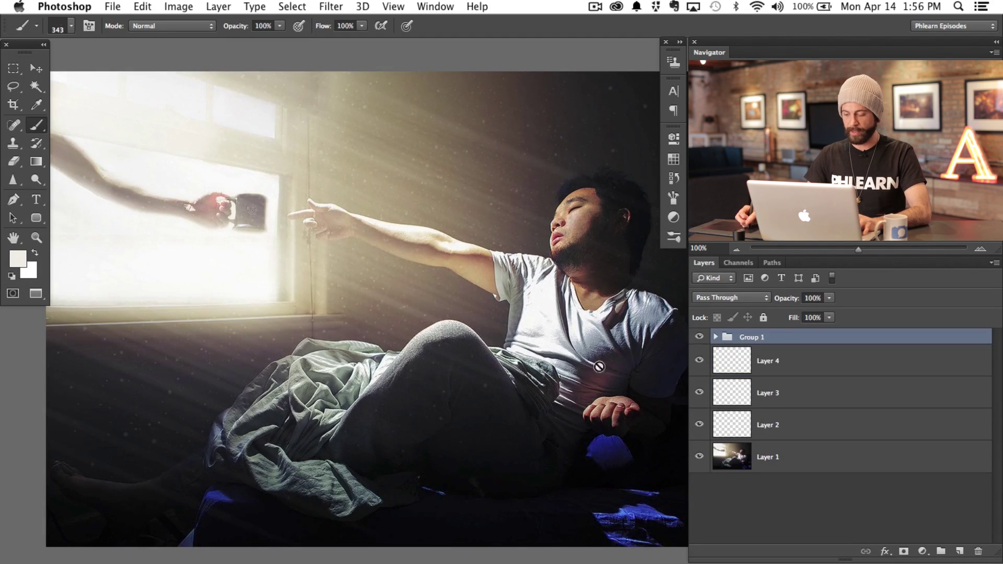
Step: Add an empty Layer 7 above Group 1, then open and cancel Save Brushes in the brush presets menu
key("super+shift+alt+n")
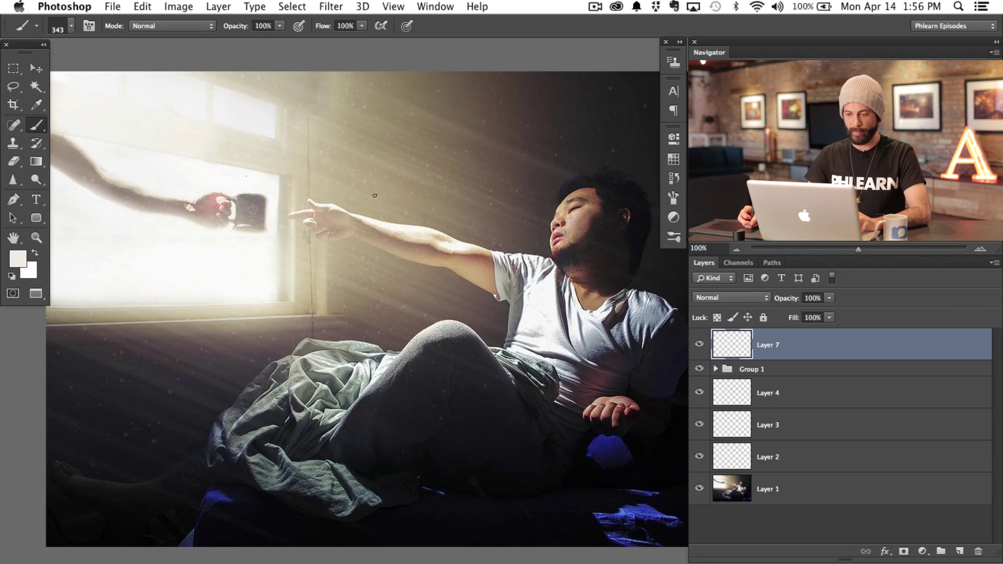
right_click(255, 205)
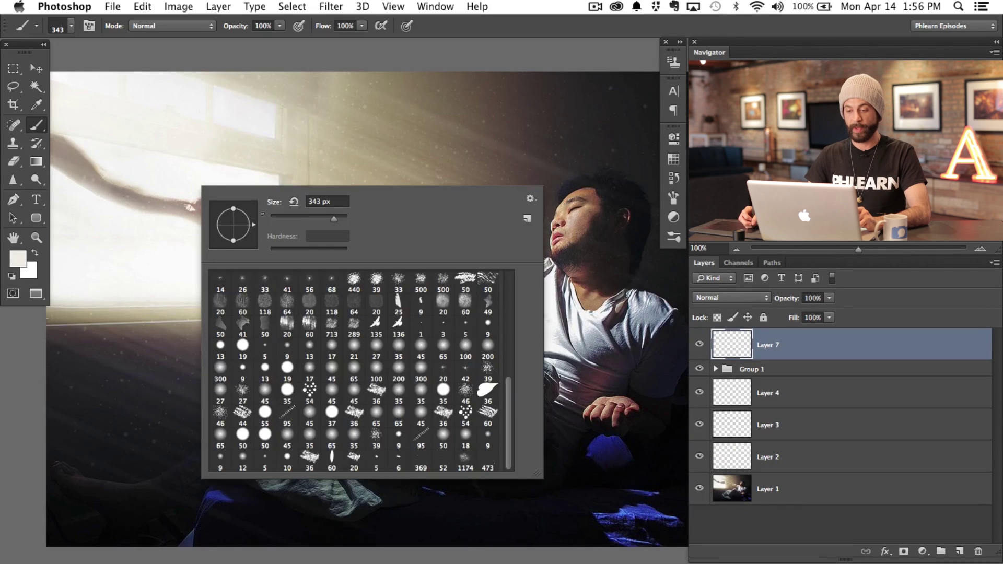
left_click(532, 198)
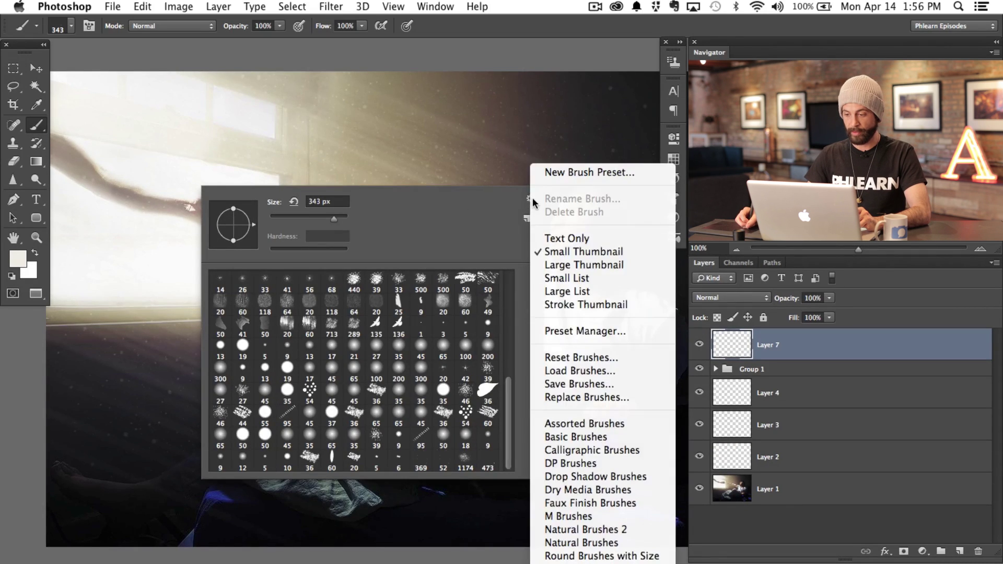
left_click(532, 198)
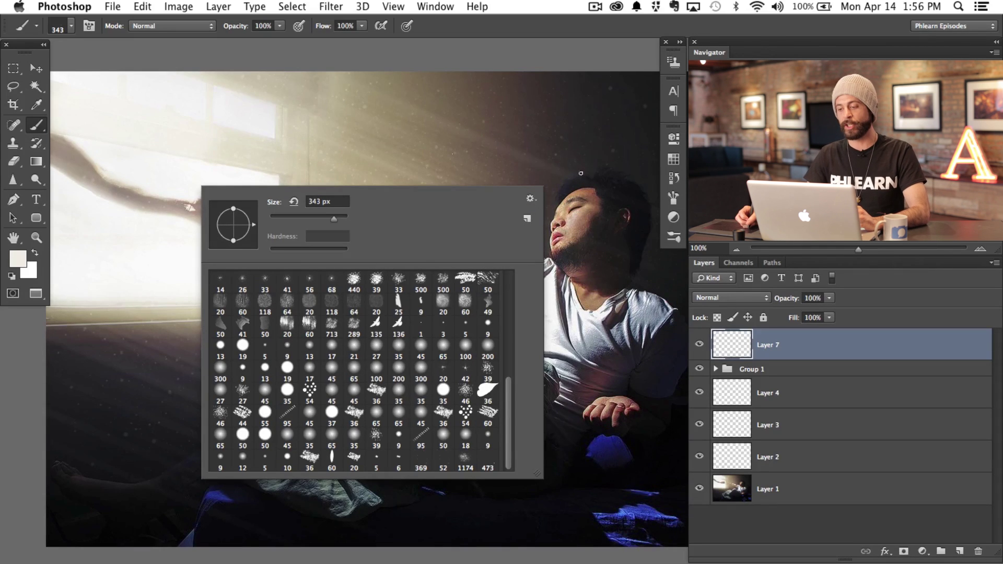
left_click(531, 200)
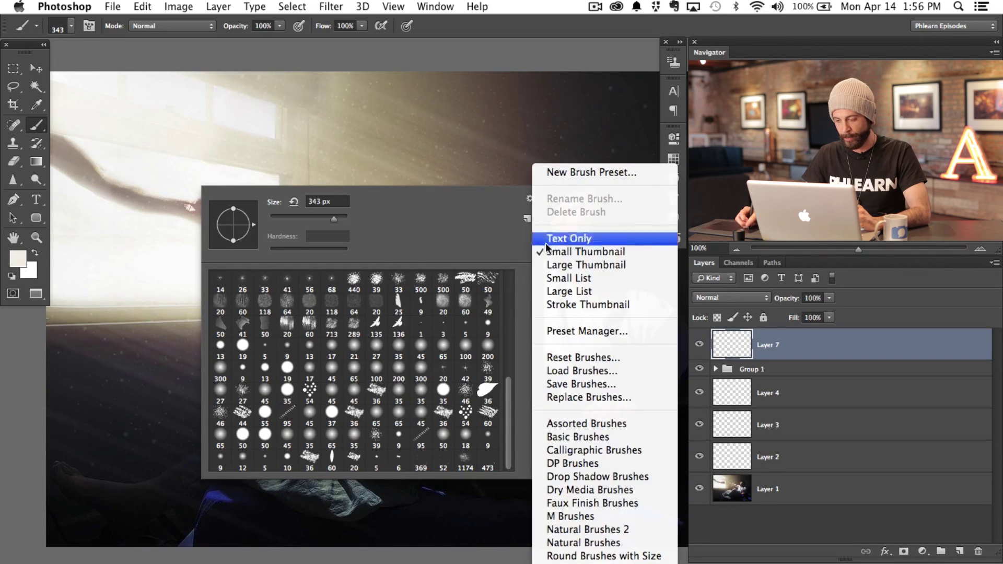
left_click(604, 386)
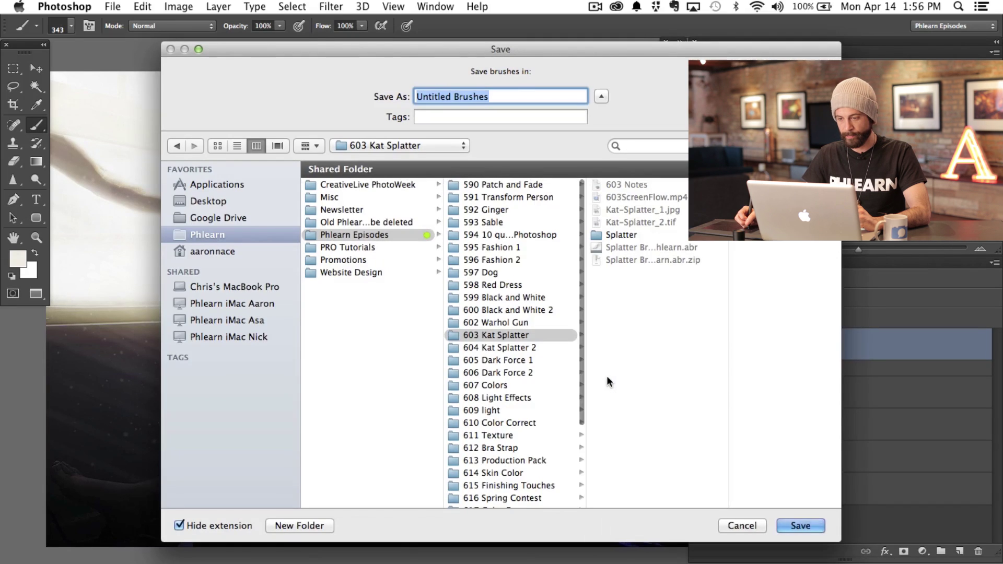
key("Return")
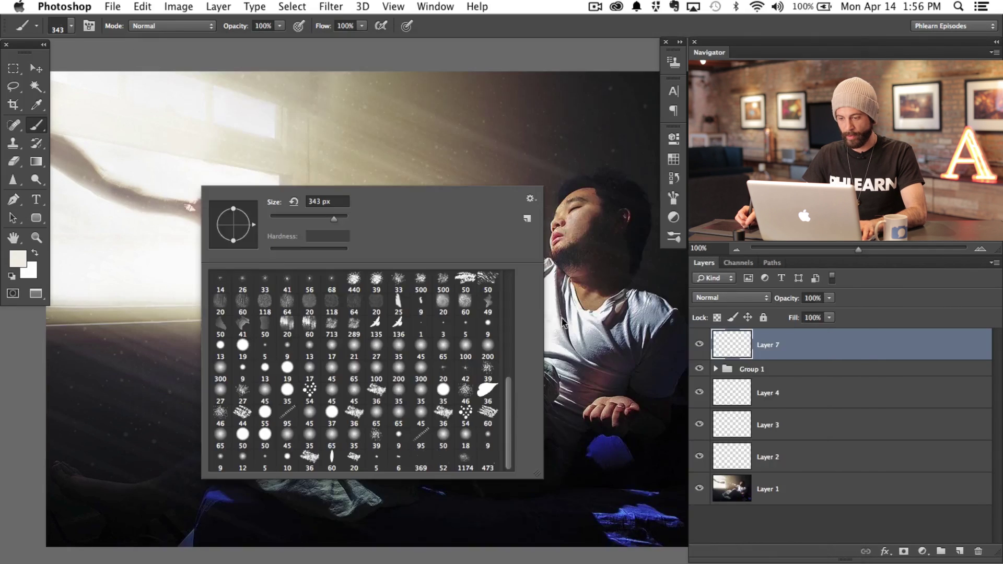
Step: Save the current brush as a new preset named 'Scatter Dust'
left_click(530, 201)
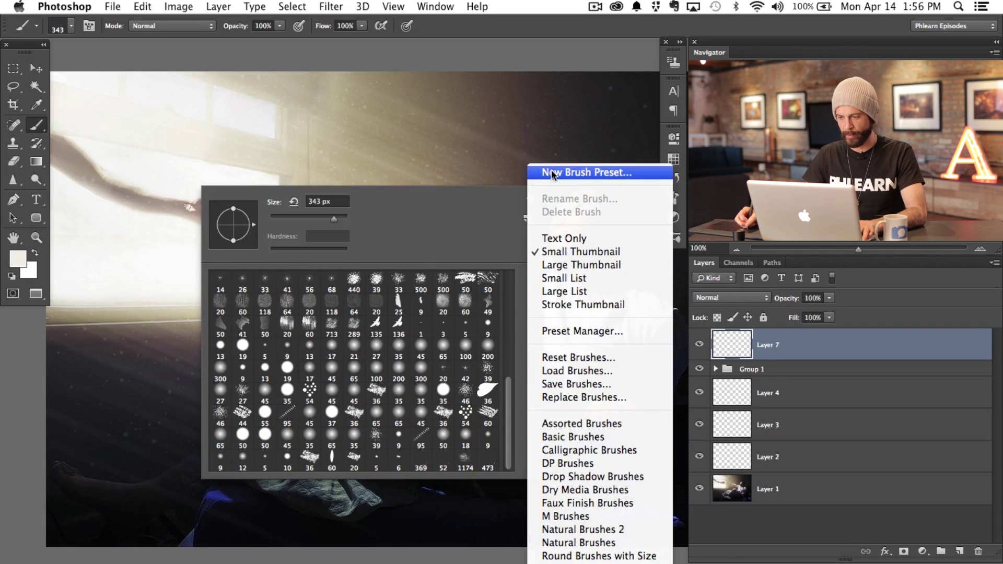
left_click(554, 173)
left_click_drag(465, 233, 447, 99)
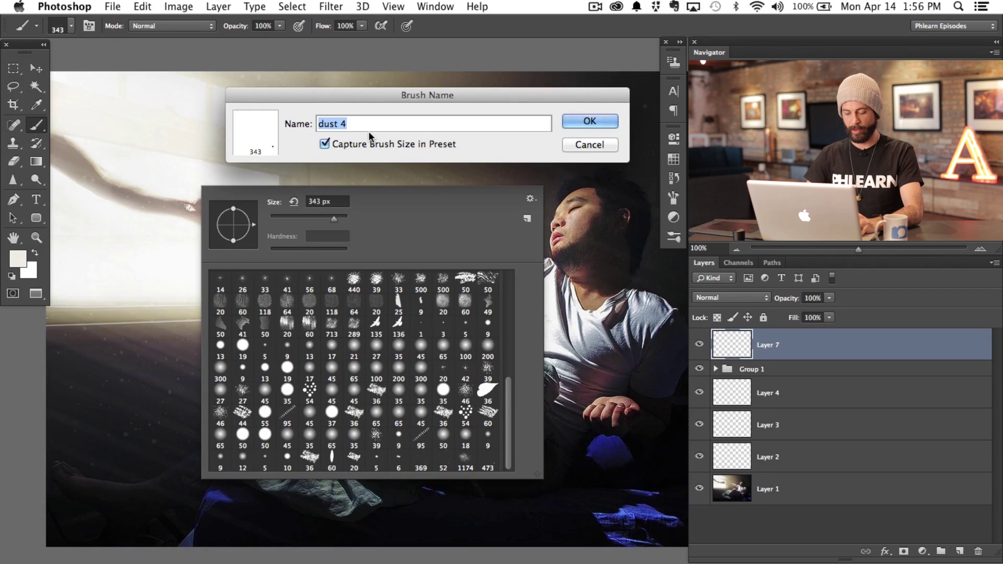
type("Scatter")
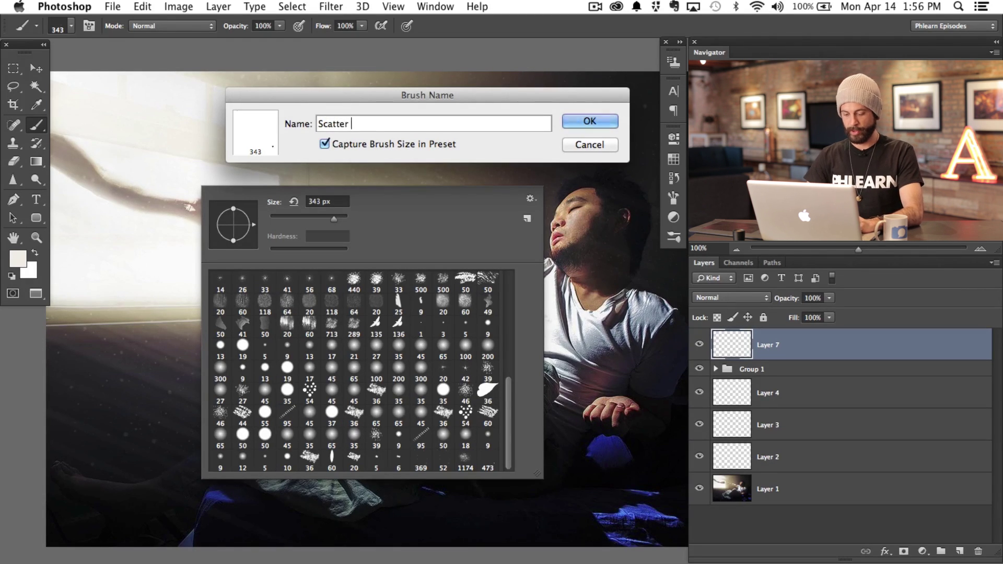
type(" Dust")
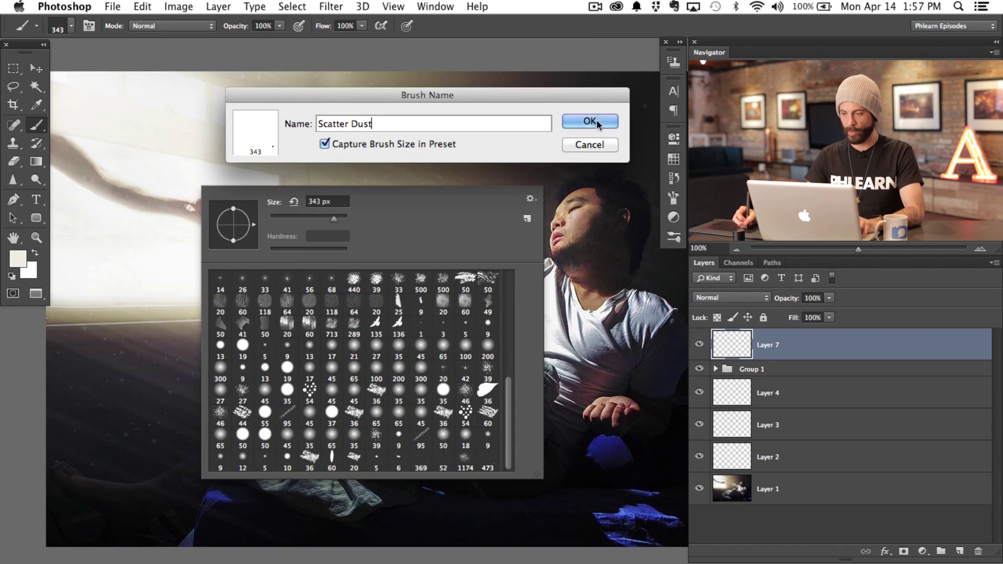
key("Return")
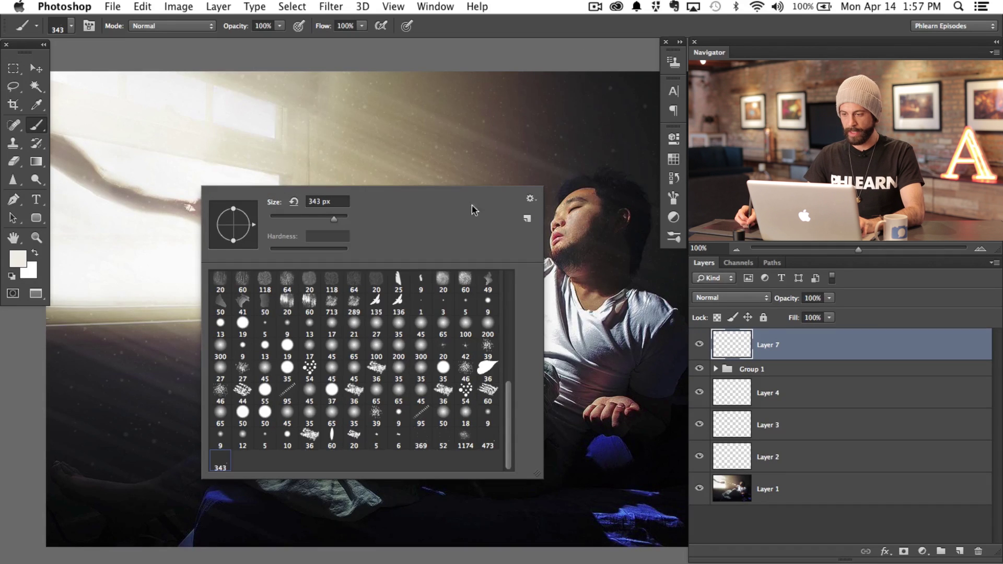
left_click(402, 139)
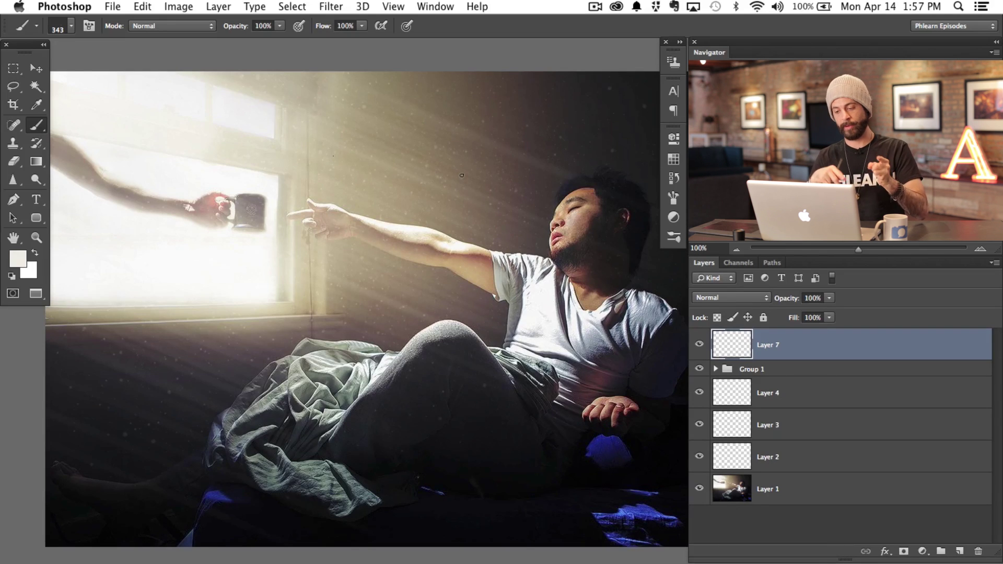
Step: Add a layer mask to Group 1 and pick a soft round brush in black
left_click(782, 369)
left_click(700, 368)
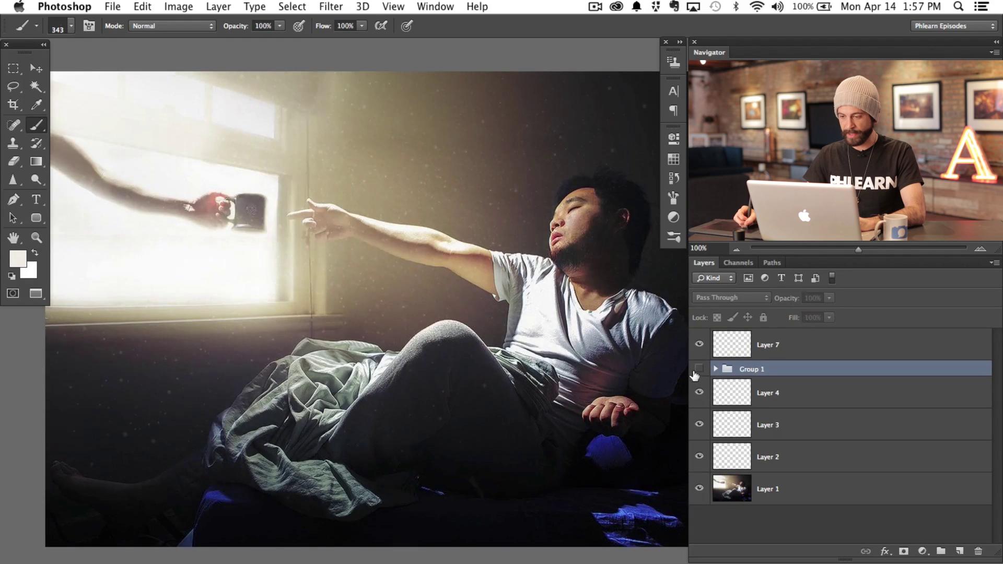
left_click(699, 369)
left_click(698, 370)
left_click(697, 371)
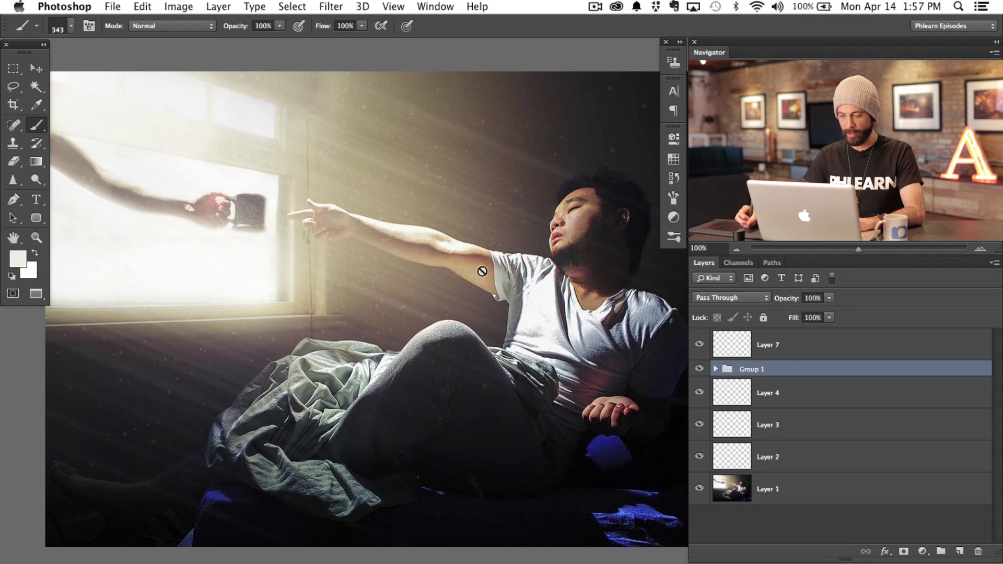
key("d")
left_click(904, 551)
right_click(270, 249)
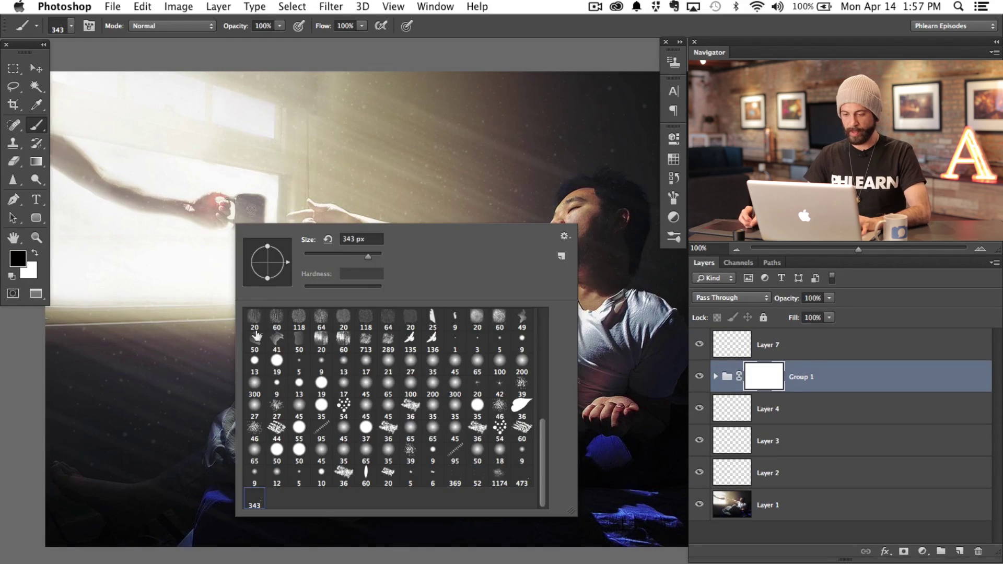
left_click_drag(542, 426, 543, 329)
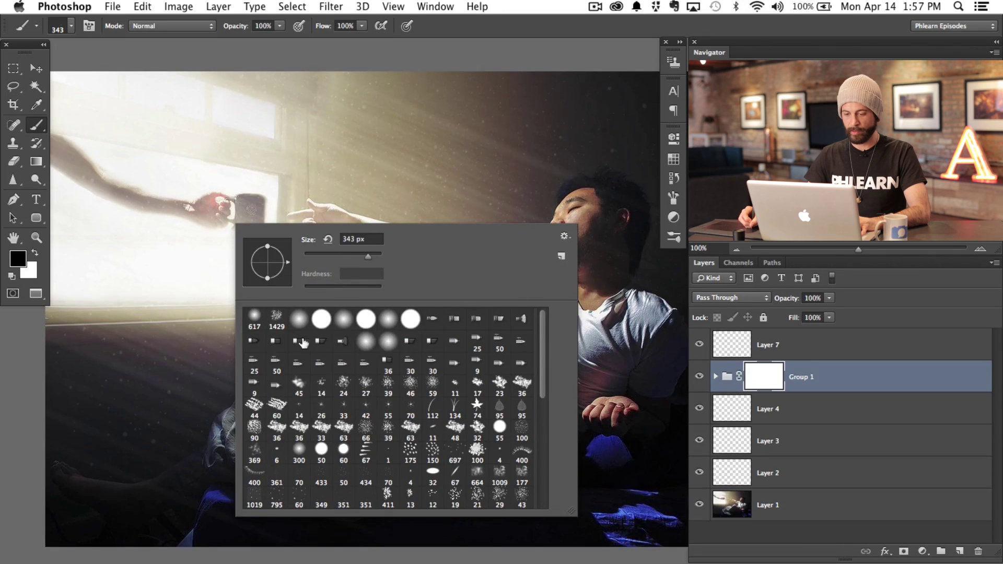
double_click(257, 318)
Step: With a 424 px brush, mask the rays out of the lower-left and partly around the man's head
left_click_drag(173, 385, 105, 363)
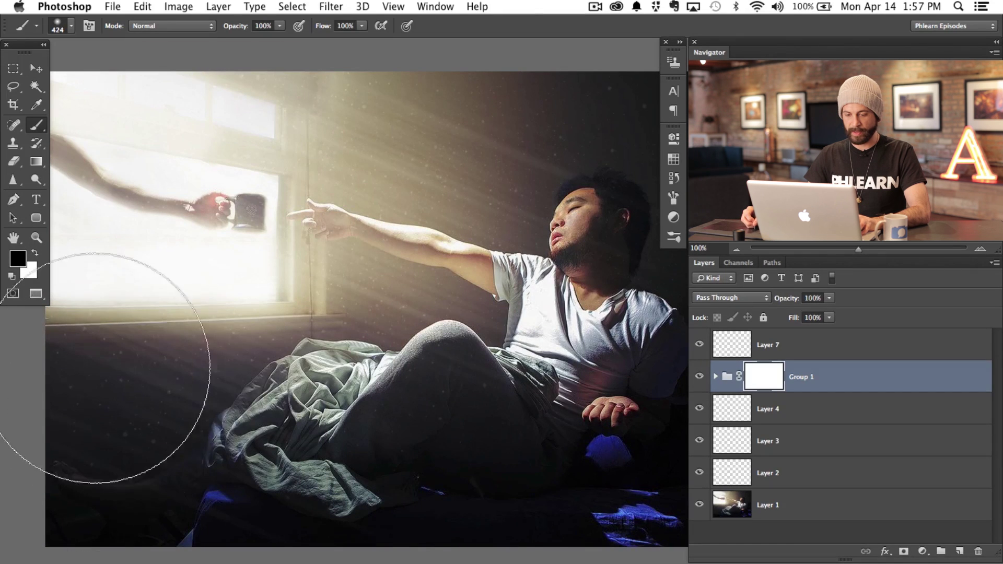
mouse_move(115, 435)
left_mouse_down()
mouse_move(213, 352)
mouse_move(168, 399)
mouse_move(146, 325)
left_mouse_up()
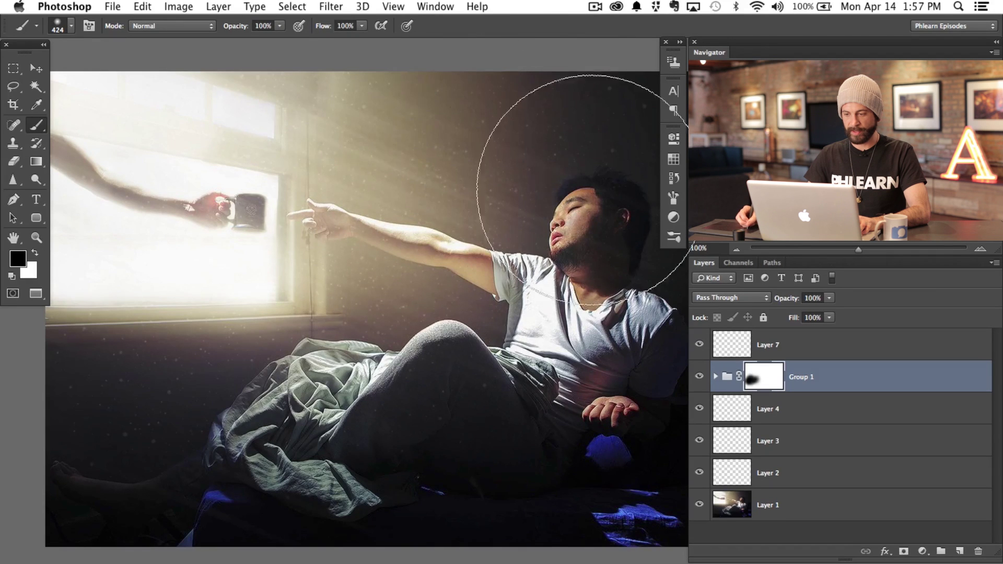
mouse_move(462, 176)
left_mouse_down()
mouse_move(570, 191)
mouse_move(577, 284)
mouse_move(481, 177)
mouse_move(618, 249)
mouse_move(584, 184)
mouse_move(505, 134)
mouse_move(432, 147)
mouse_move(580, 198)
left_mouse_up()
left_click(698, 378)
left_click(697, 380)
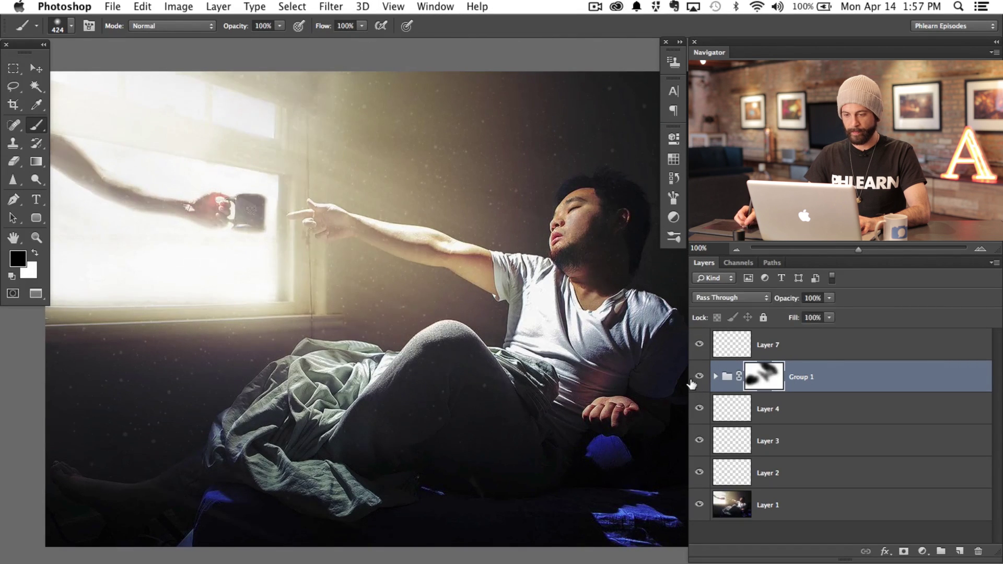
left_click(696, 380)
left_click(699, 377)
left_click(699, 378)
left_click(699, 377)
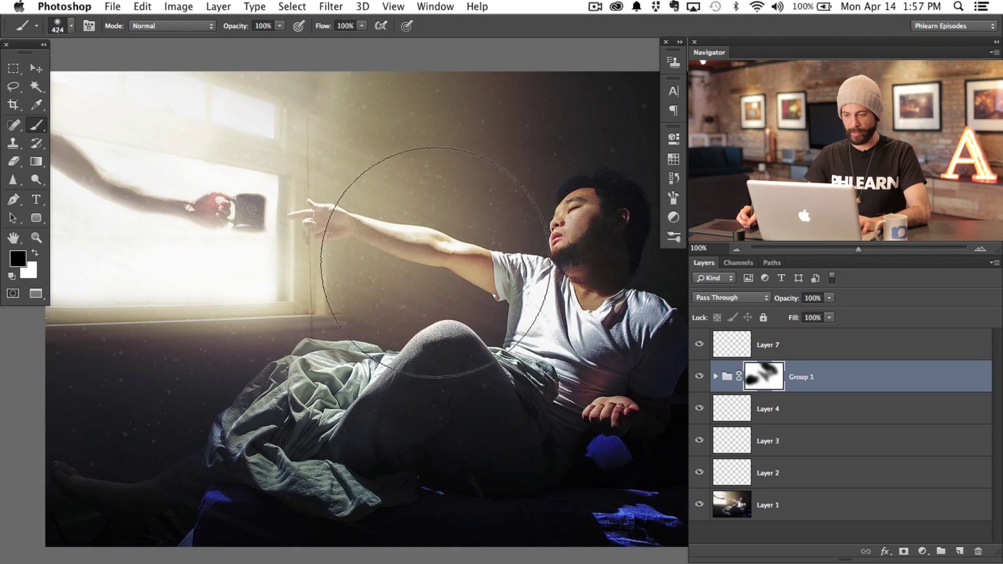
key("x")
mouse_move(490, 235)
left_mouse_down()
mouse_move(448, 212)
mouse_move(425, 224)
left_mouse_up()
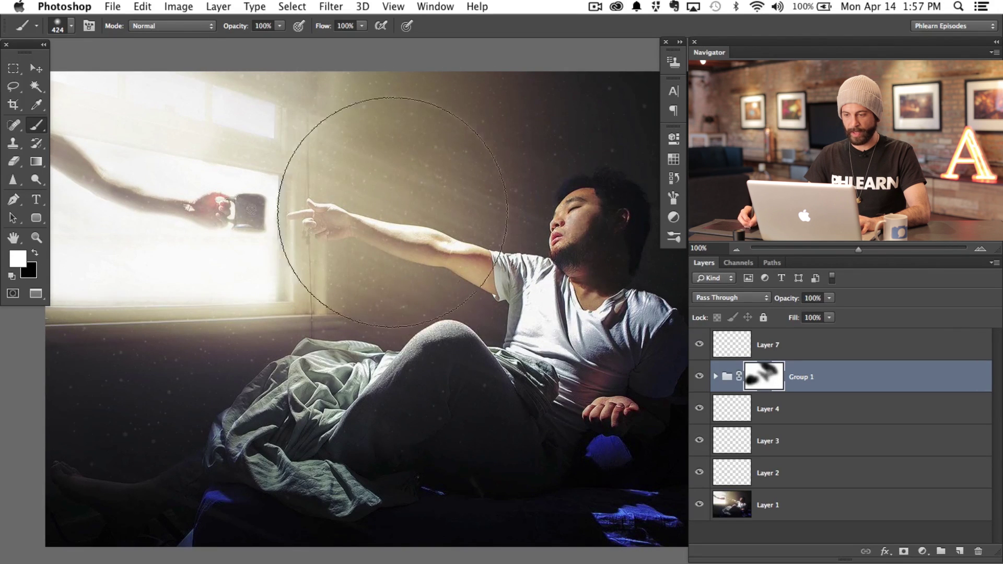
left_click(700, 377)
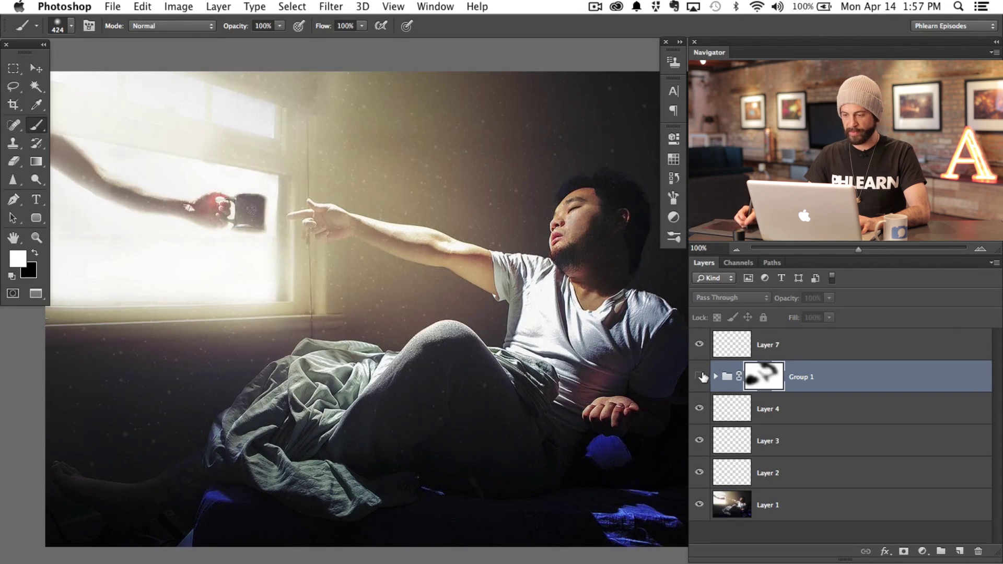
left_click(700, 377)
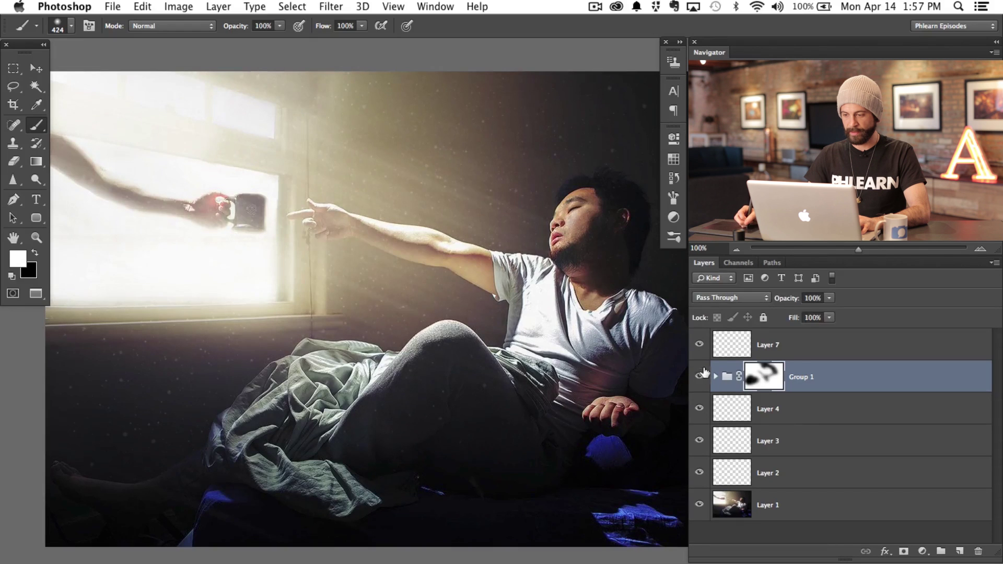
Step: Group Layers 2 through 7 into Group 2
left_click(799, 340)
left_click(820, 468, "shift")
key("super+g")
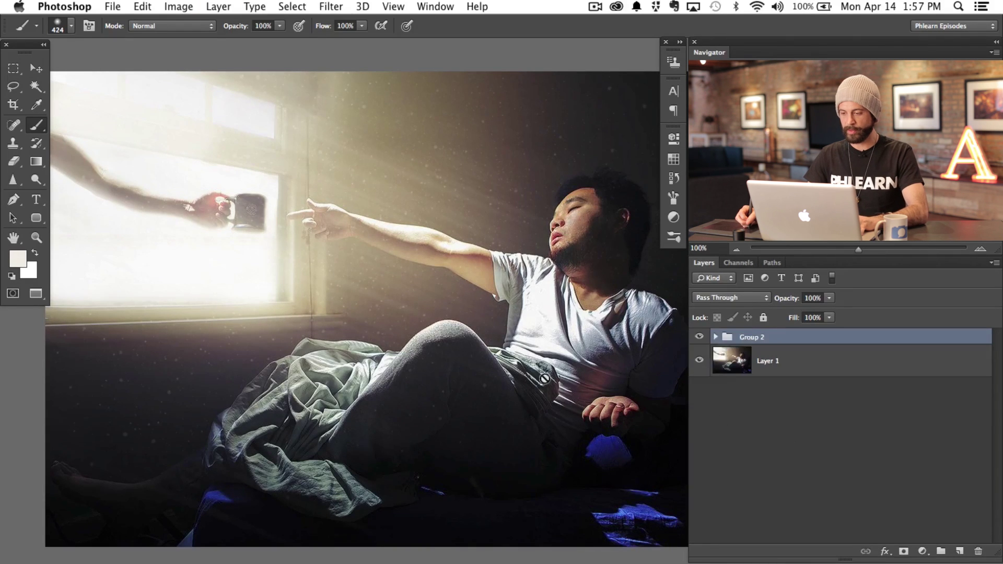
mouse_move(561, 387)
left_mouse_down()
mouse_move(549, 388)
mouse_move(573, 388)
left_mouse_up()
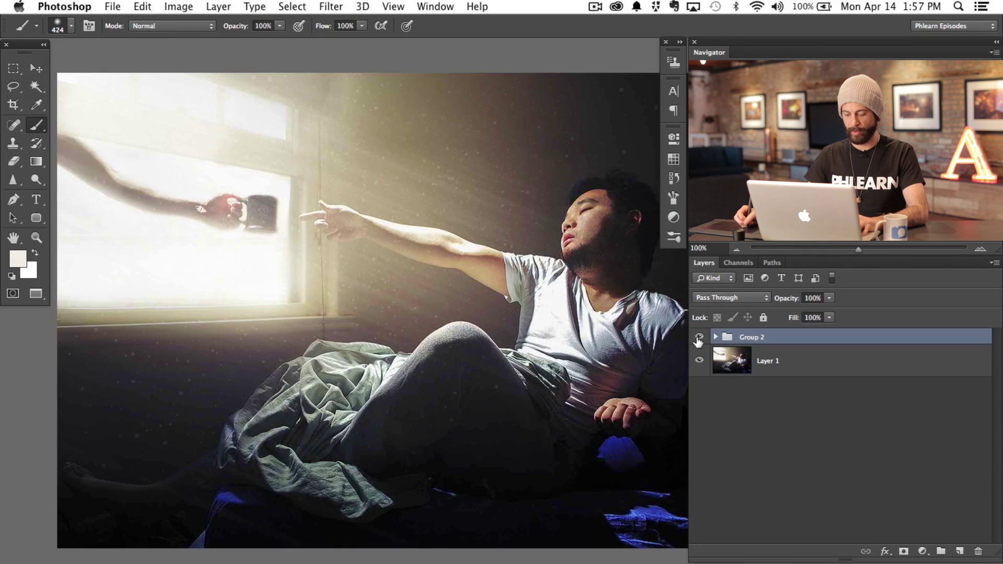
Step: Show the image full screen and toggle the rays and dust off and on to compare
key("f")
key("f")
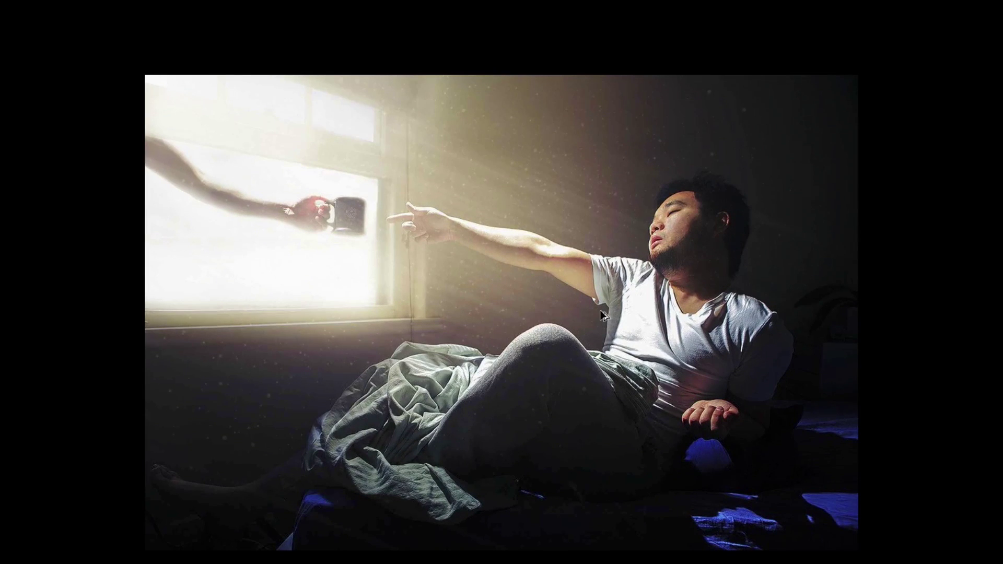
key("super+comma")
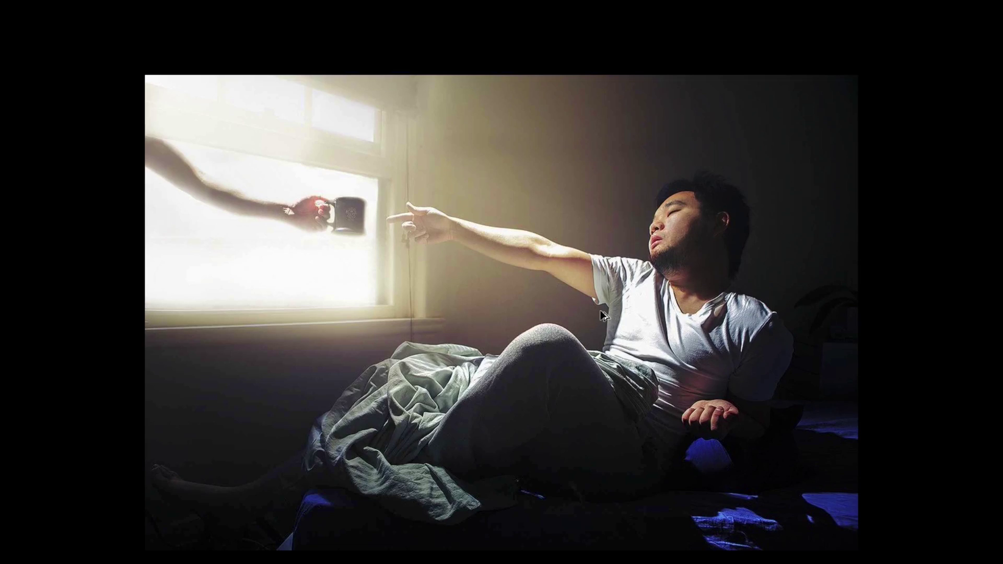
key("super+comma")
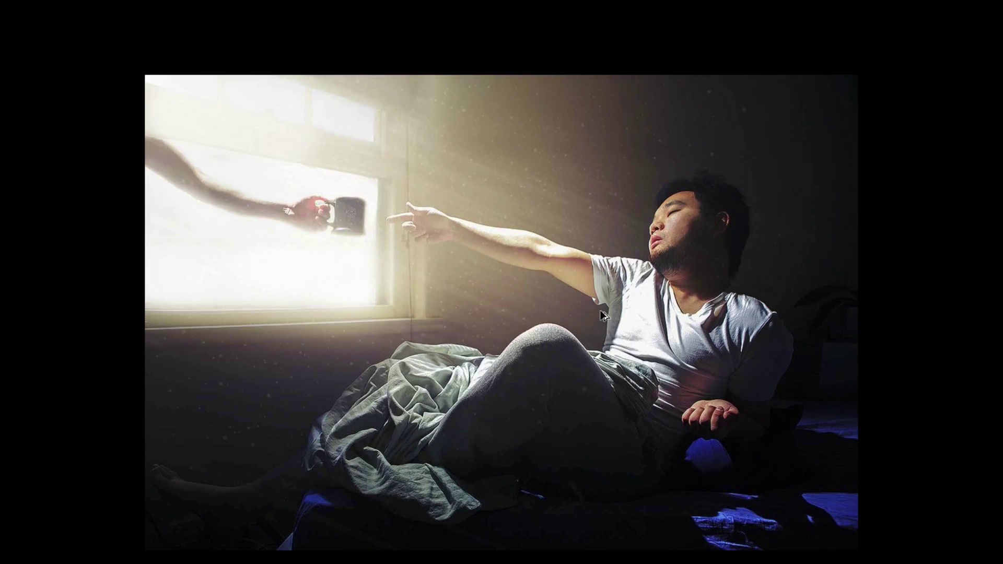